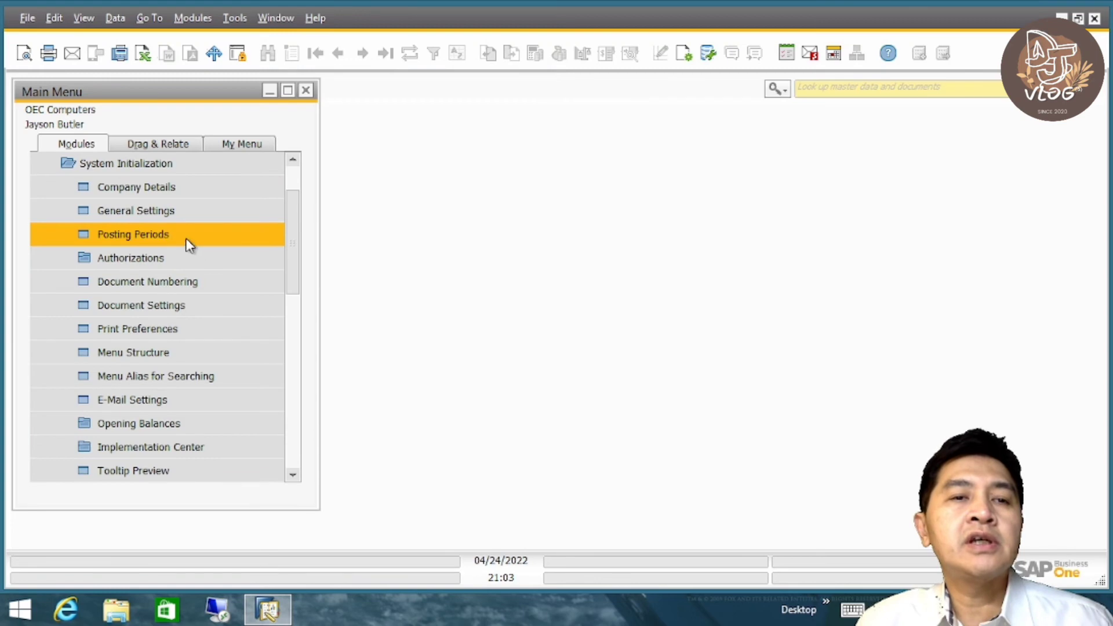
# - Review the period status of the 2010 entries in the Posting Periods list and close it
pyautogui.click(185, 240)
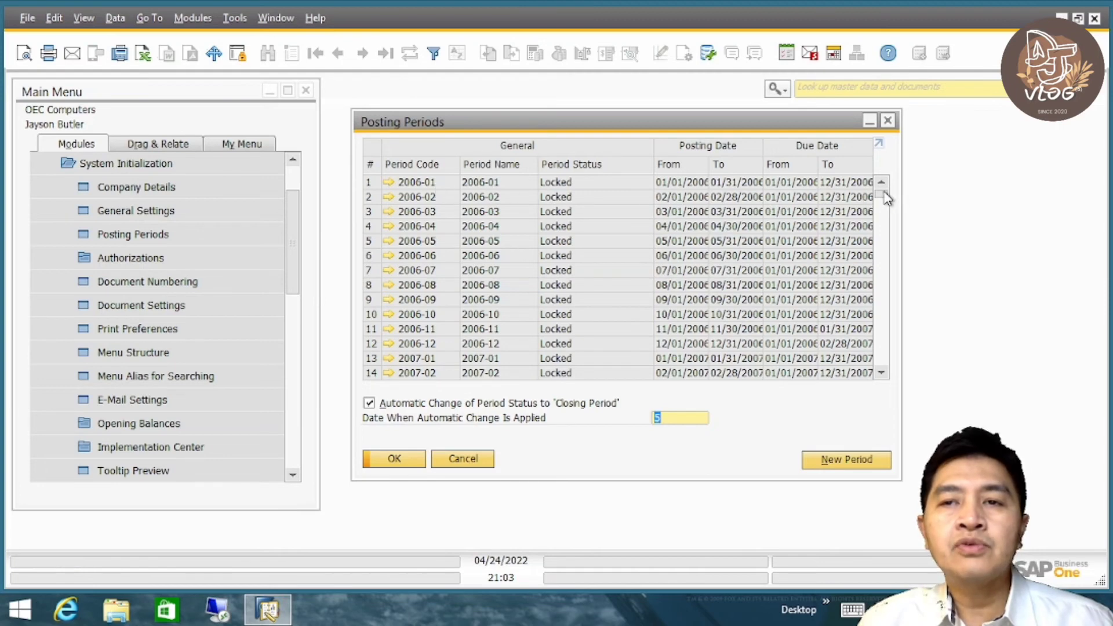
pyautogui.scroll(-3, 882, 203)
pyautogui.moveTo(885, 205); pyautogui.dragTo(882, 233)
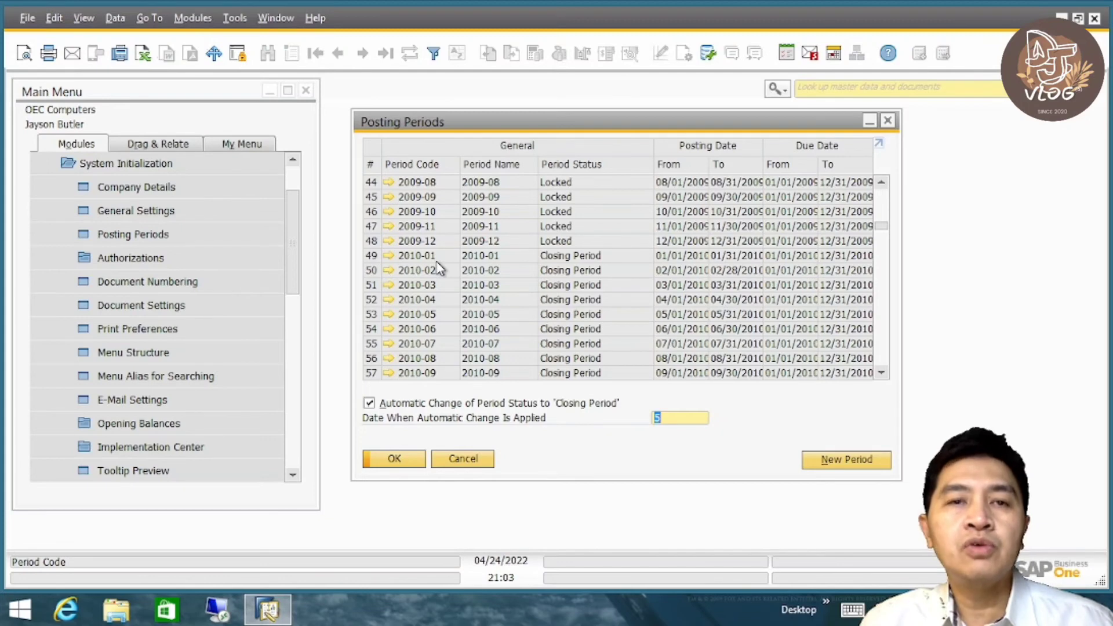
pyautogui.click(394, 458)
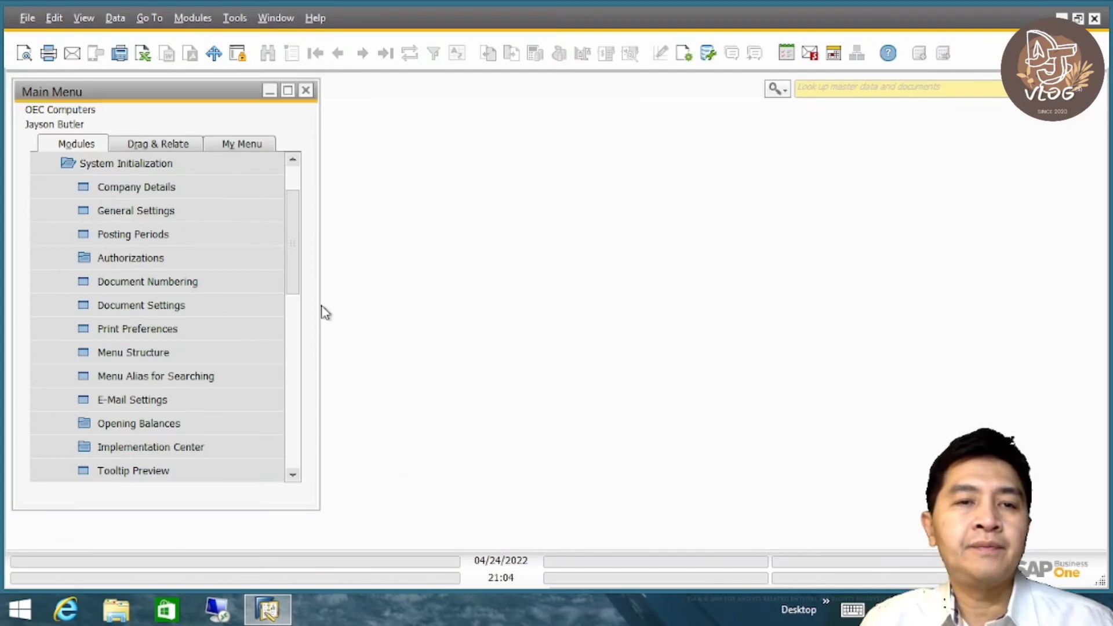
# - Open the Period-End Closing selection criteria from the Administration utilities
pyautogui.scroll(1, 302, 242)
pyautogui.click(228, 234)
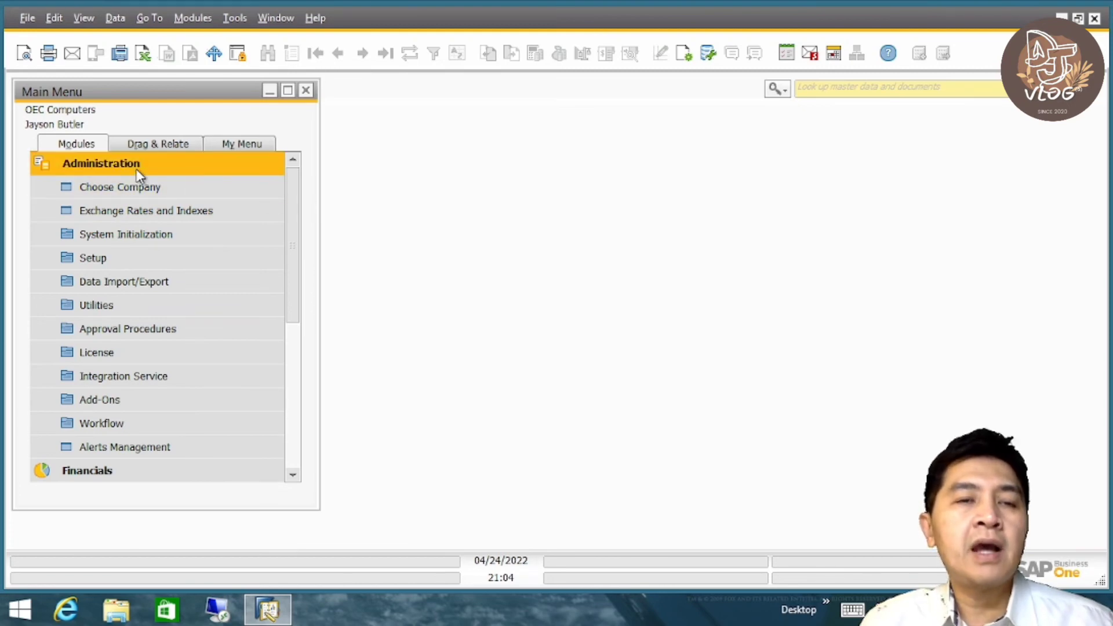
pyautogui.click(171, 309)
pyautogui.click(188, 193)
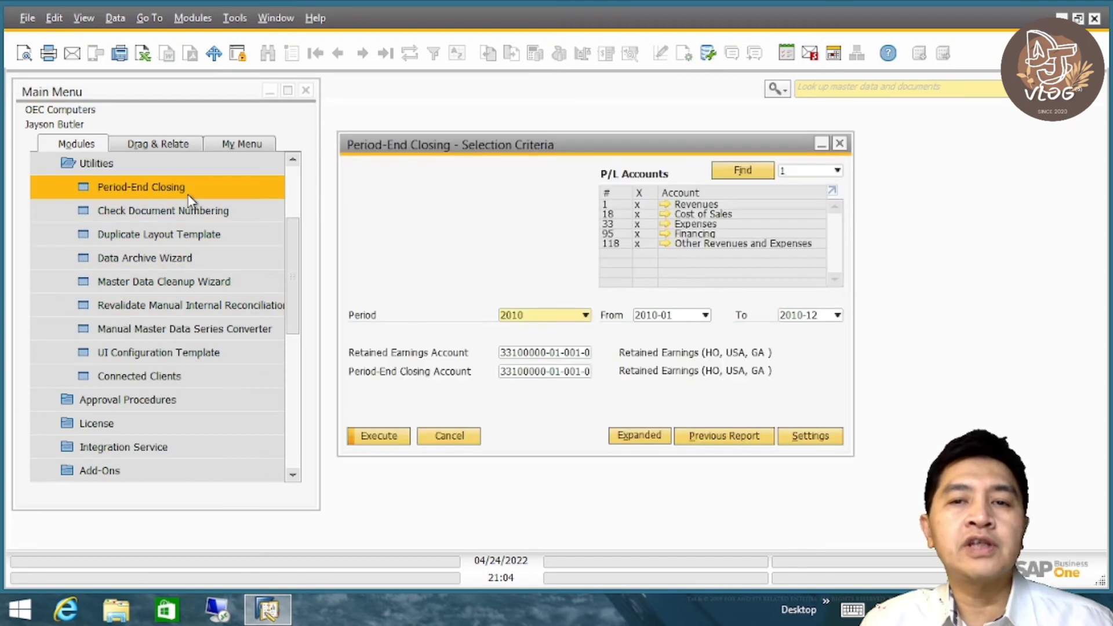
pyautogui.moveTo(588, 152); pyautogui.dragTo(549, 150)
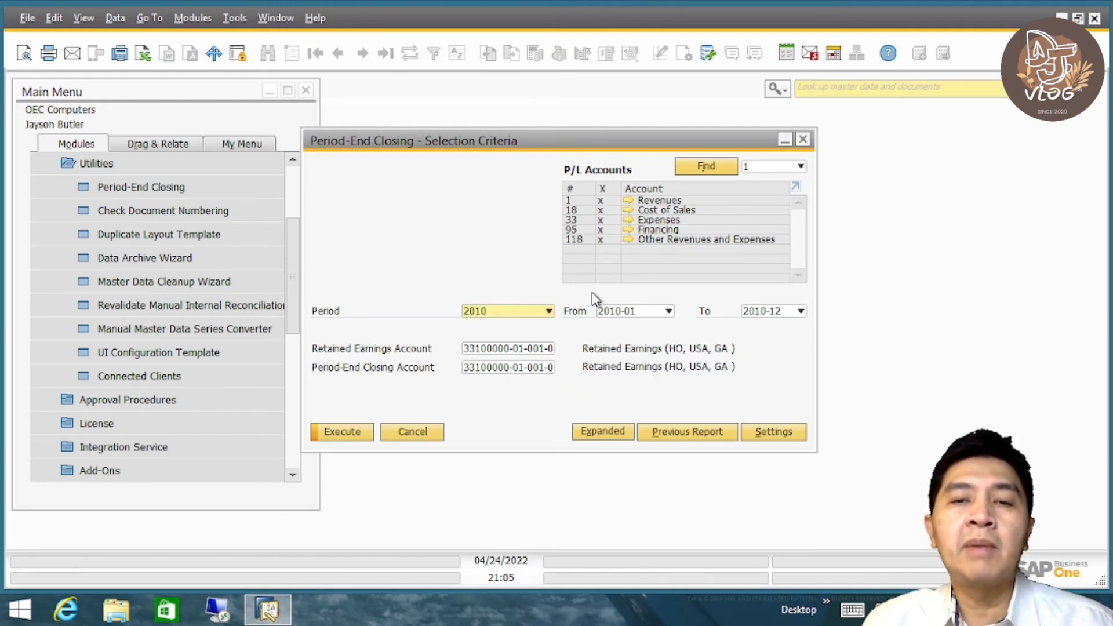
# - Set the closing selection to period 2010, running from 2010-01 to 2010-12
pyautogui.click(547, 311)
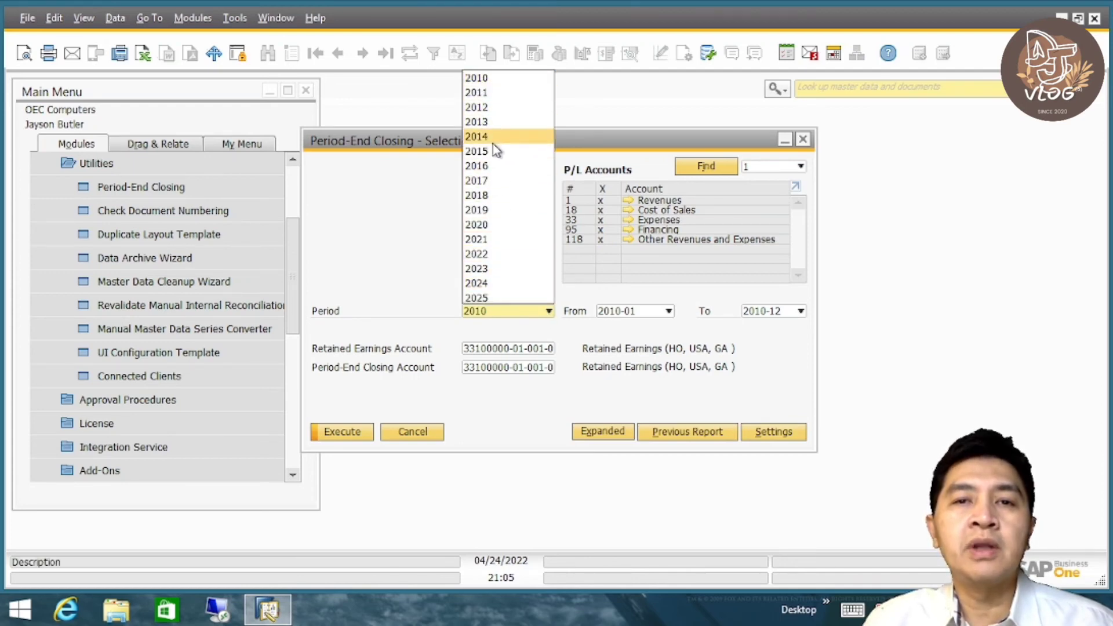
pyautogui.click(497, 81)
pyautogui.click(665, 317)
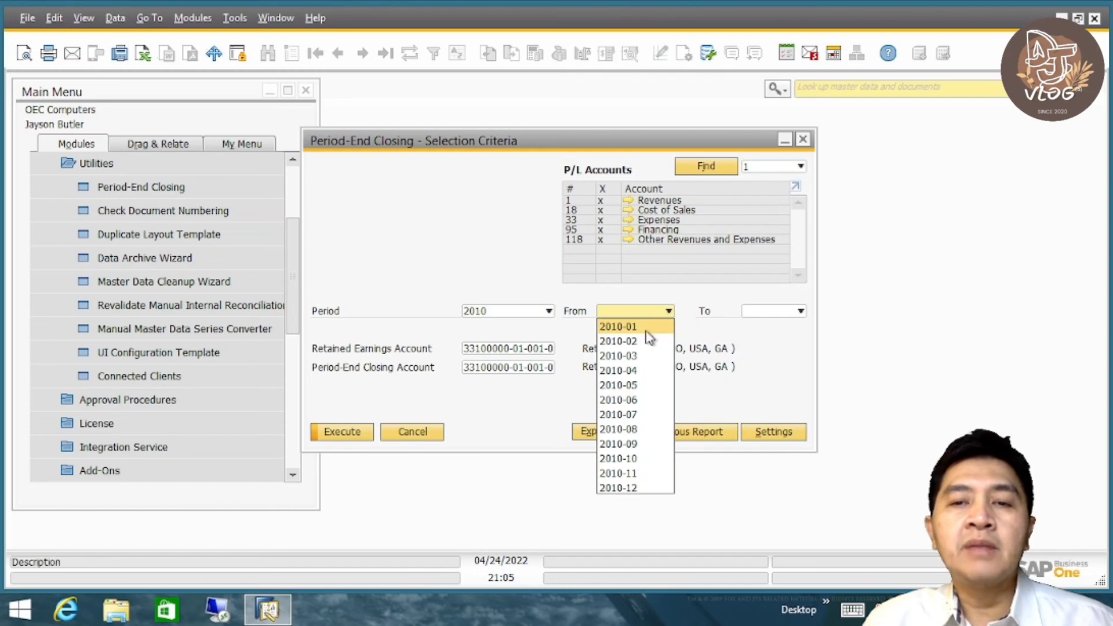
pyautogui.click(644, 328)
pyautogui.click(764, 316)
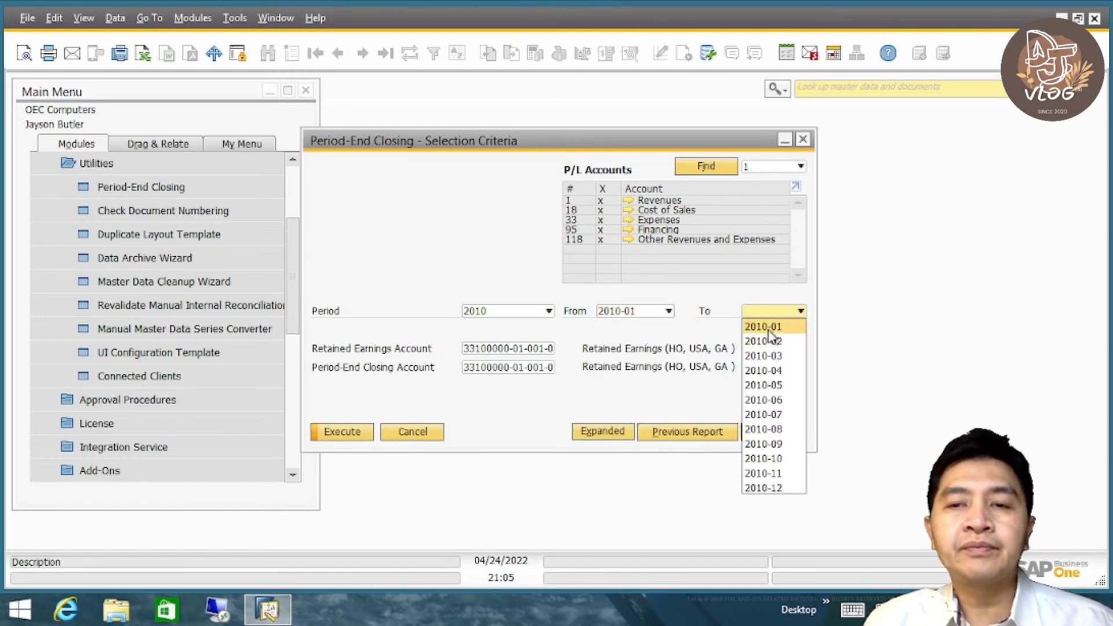
pyautogui.click(762, 327)
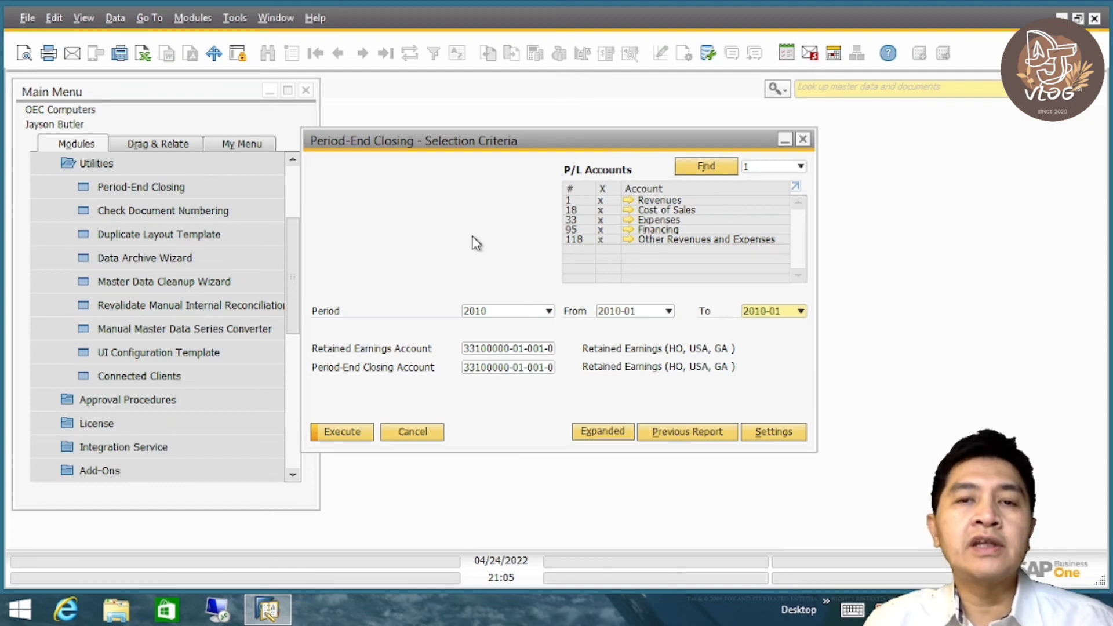
pyautogui.moveTo(542, 145)
pyautogui.mouseDown()
pyautogui.moveTo(565, 156)
pyautogui.moveTo(548, 145)
pyautogui.mouseUp()
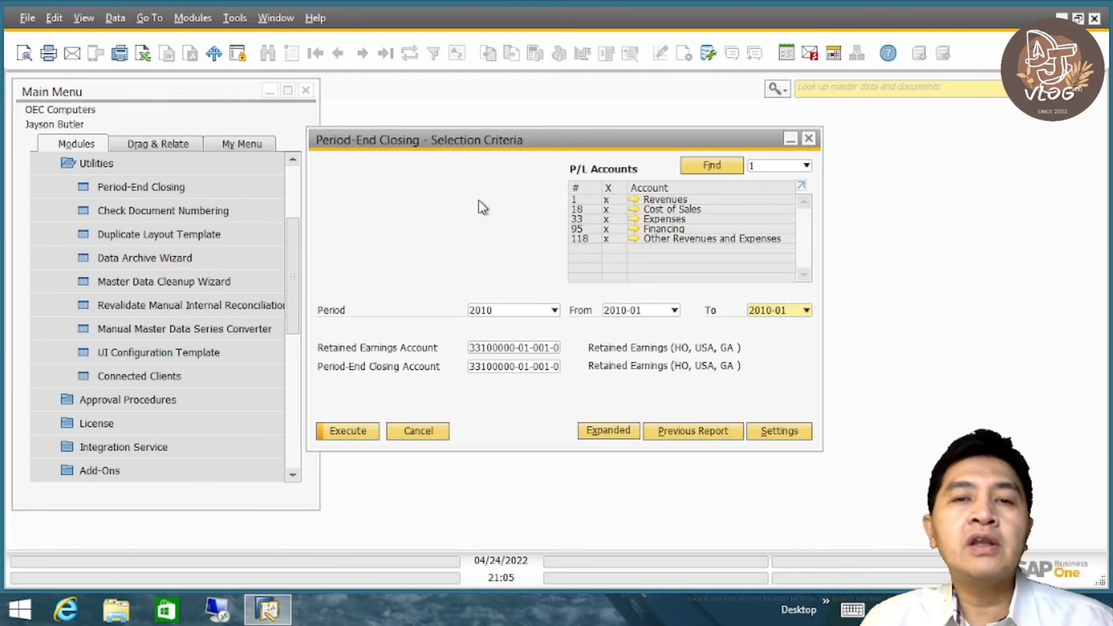
pyautogui.moveTo(524, 135)
pyautogui.mouseDown()
pyautogui.moveTo(524, 152)
pyautogui.moveTo(518, 139)
pyautogui.mouseUp()
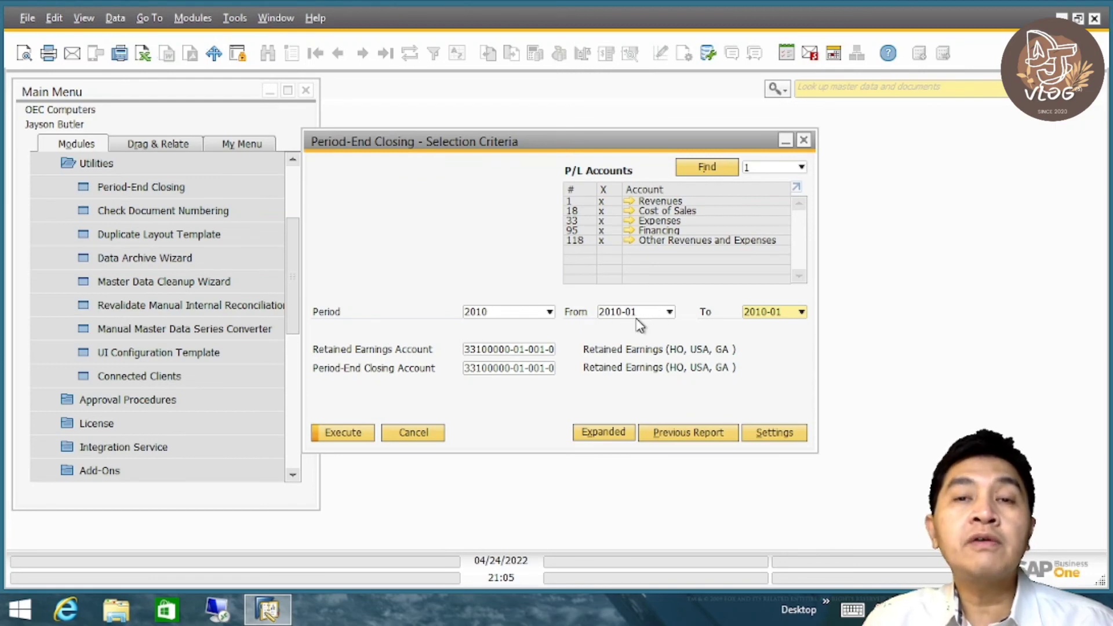
pyautogui.click(771, 313)
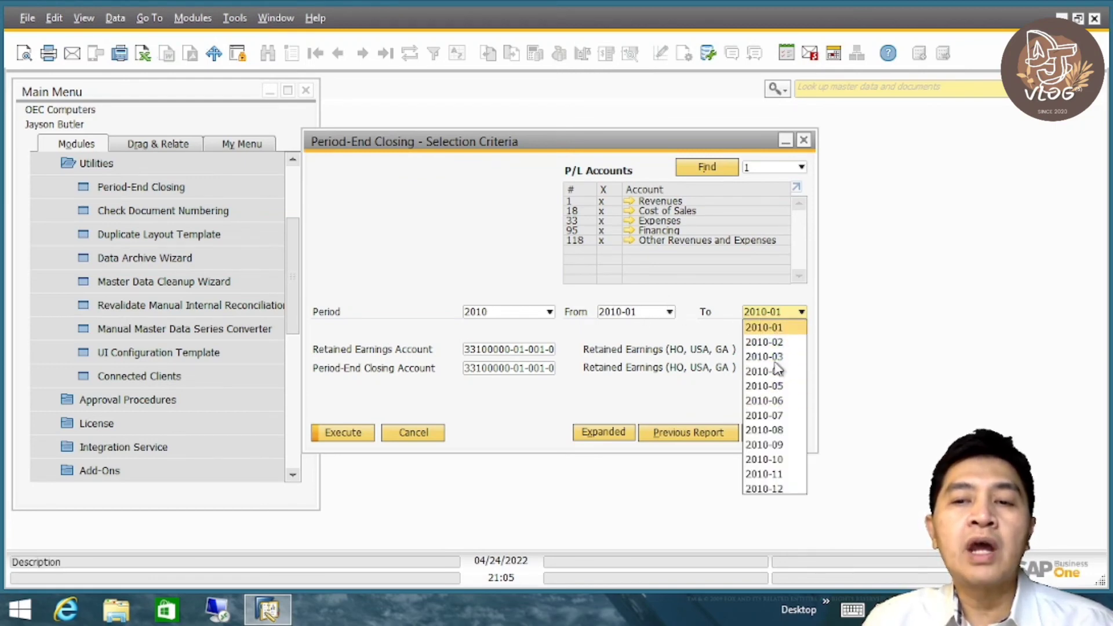
pyautogui.click(777, 490)
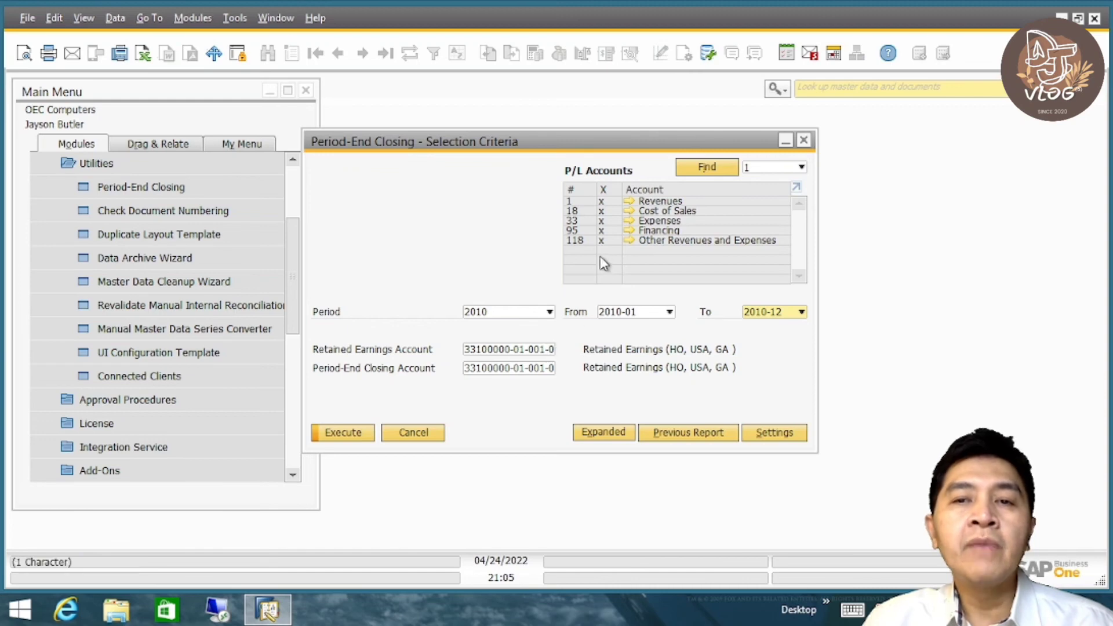
# - Check the accounts assigned as Retained Earnings Account and Period-End Closing Account
pyautogui.click(496, 350)
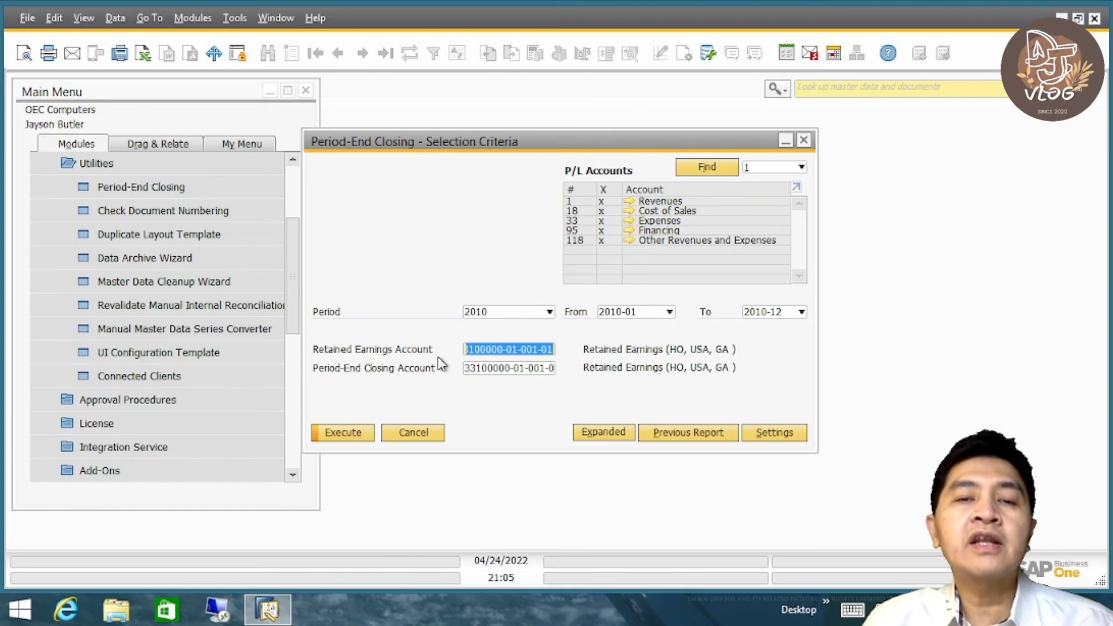
pyautogui.click(516, 369)
pyautogui.click(516, 349)
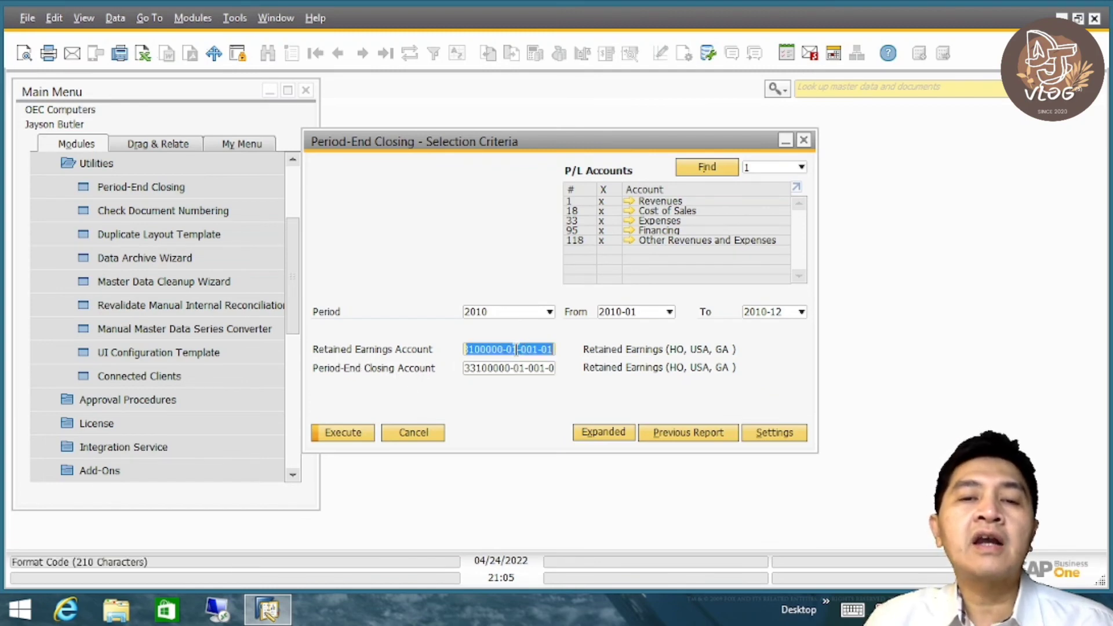
pyautogui.click(516, 368)
pyautogui.click(512, 349)
pyautogui.click(504, 367)
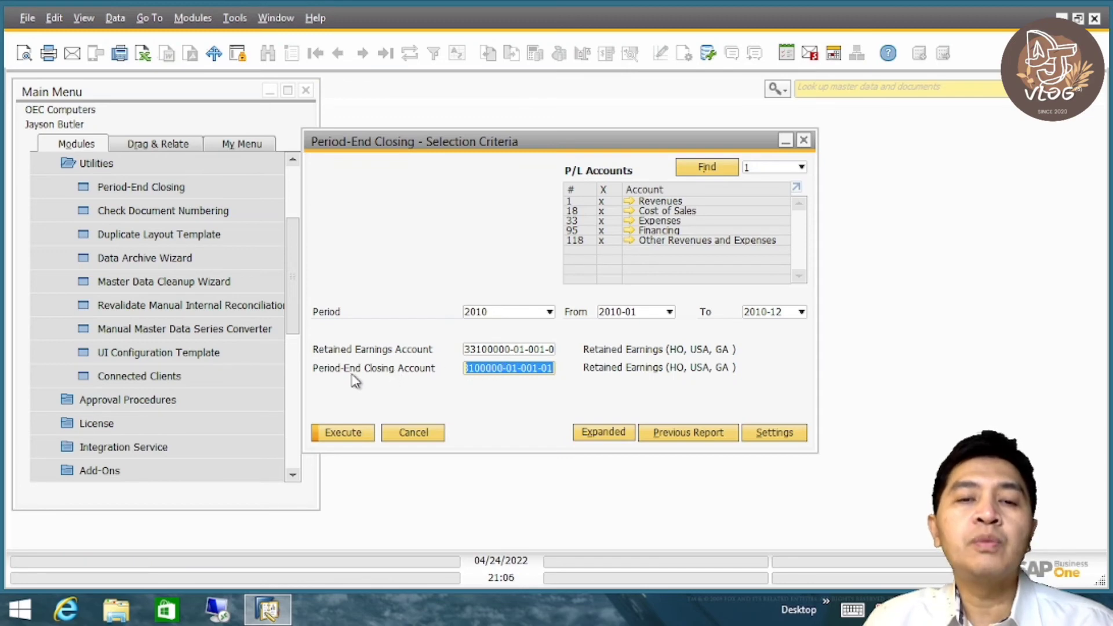
pyautogui.click(508, 348)
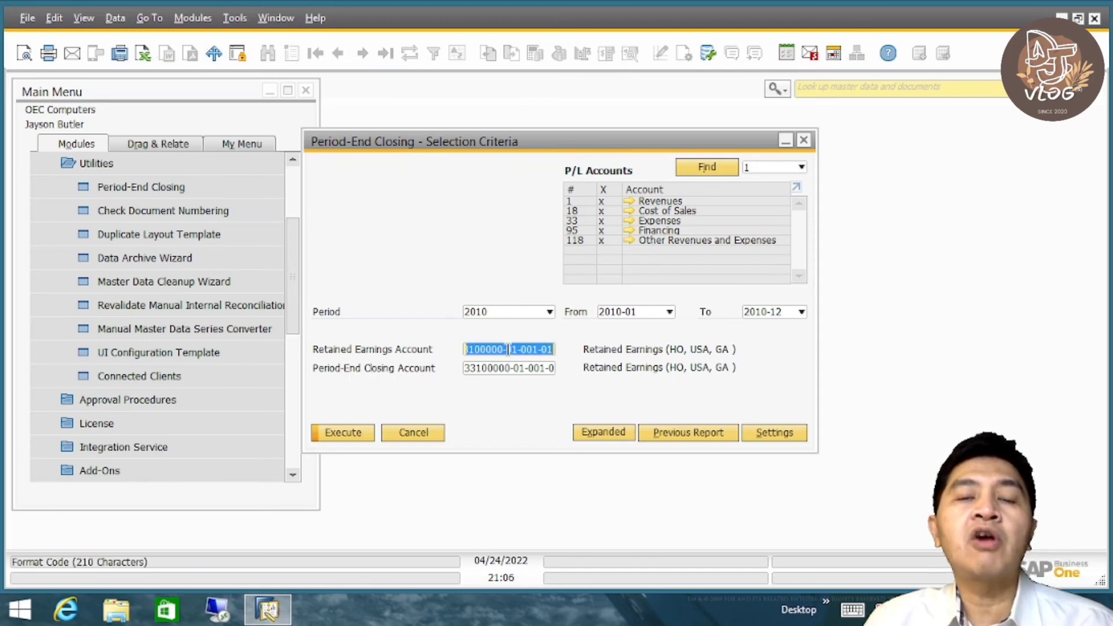
pyautogui.click(508, 369)
pyautogui.click(504, 351)
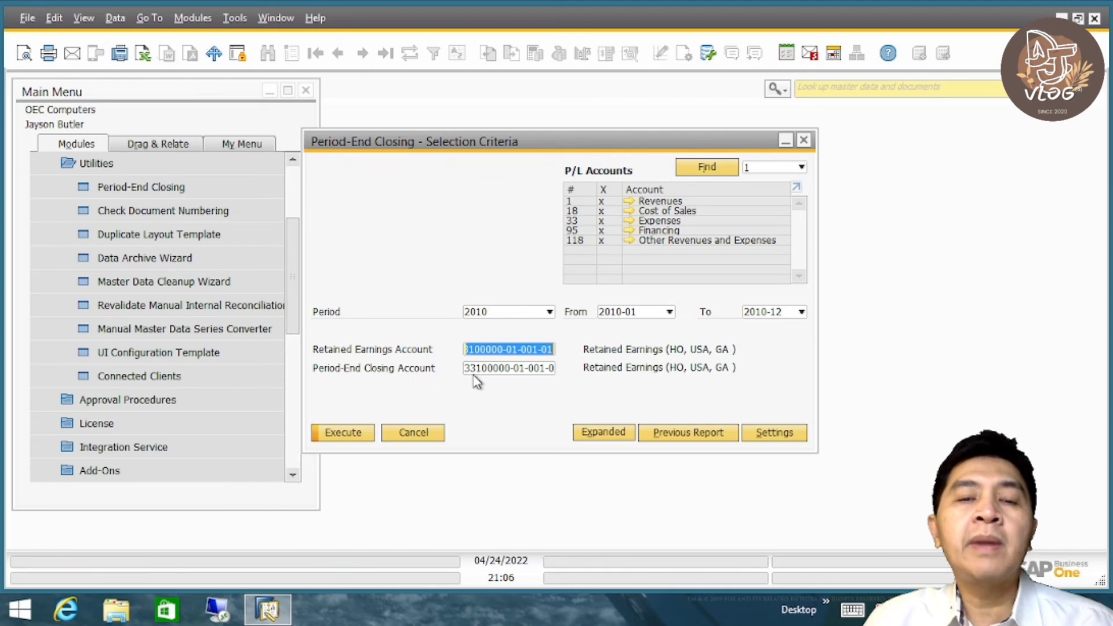
pyautogui.click(484, 370)
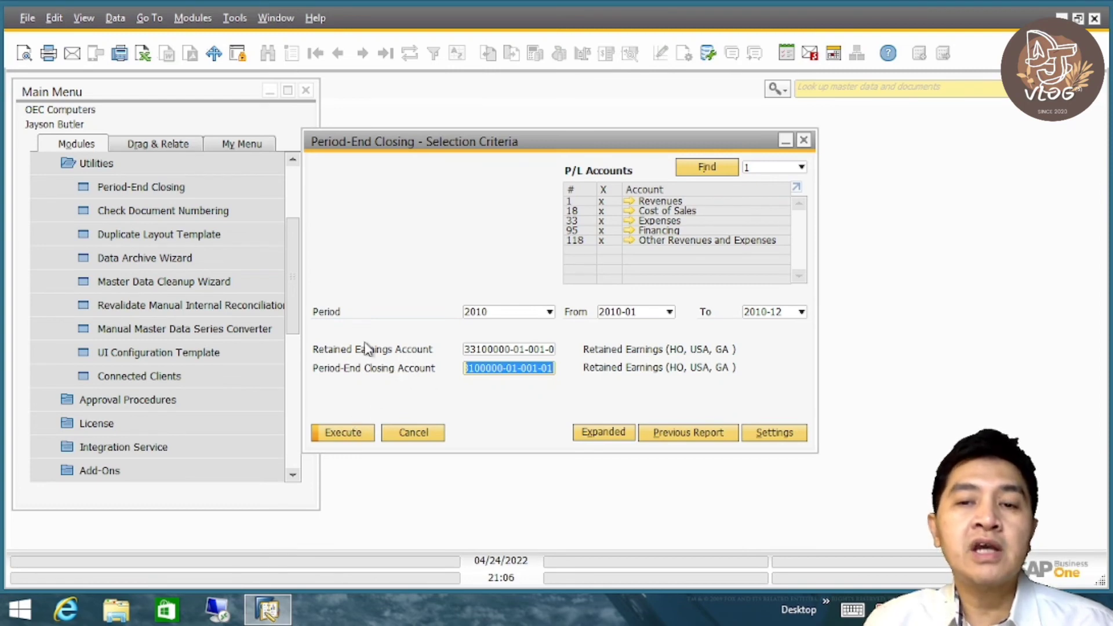
# - Execute the selection criteria and maximize the resulting Period-End Closing account list
pyautogui.click(345, 435)
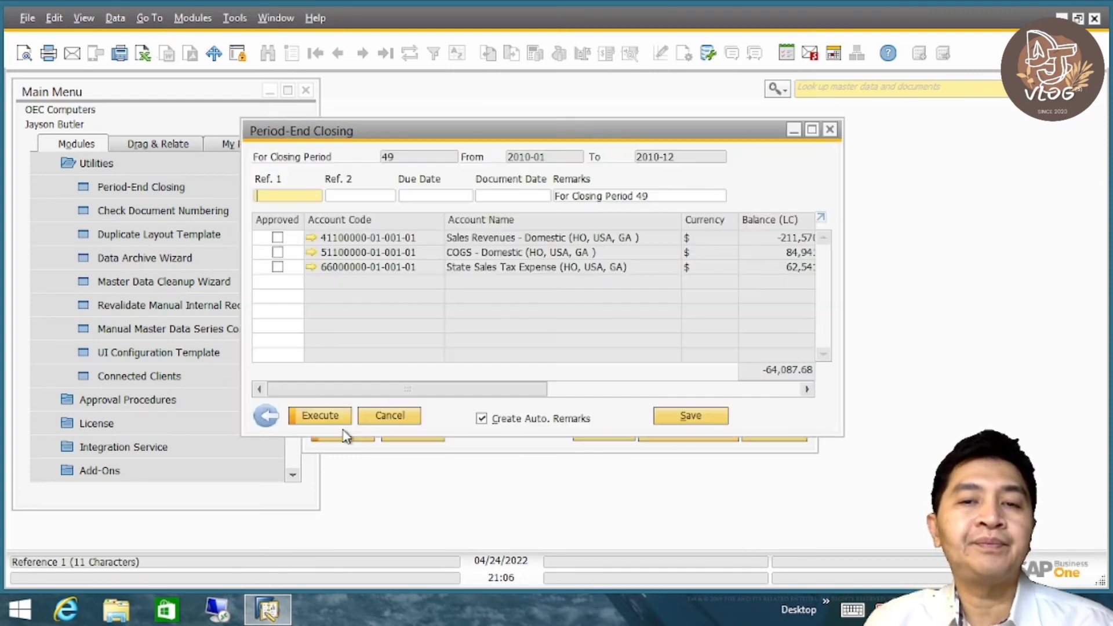
pyautogui.moveTo(668, 136)
pyautogui.mouseDown()
pyautogui.moveTo(683, 152)
pyautogui.moveTo(665, 141)
pyautogui.mouseUp()
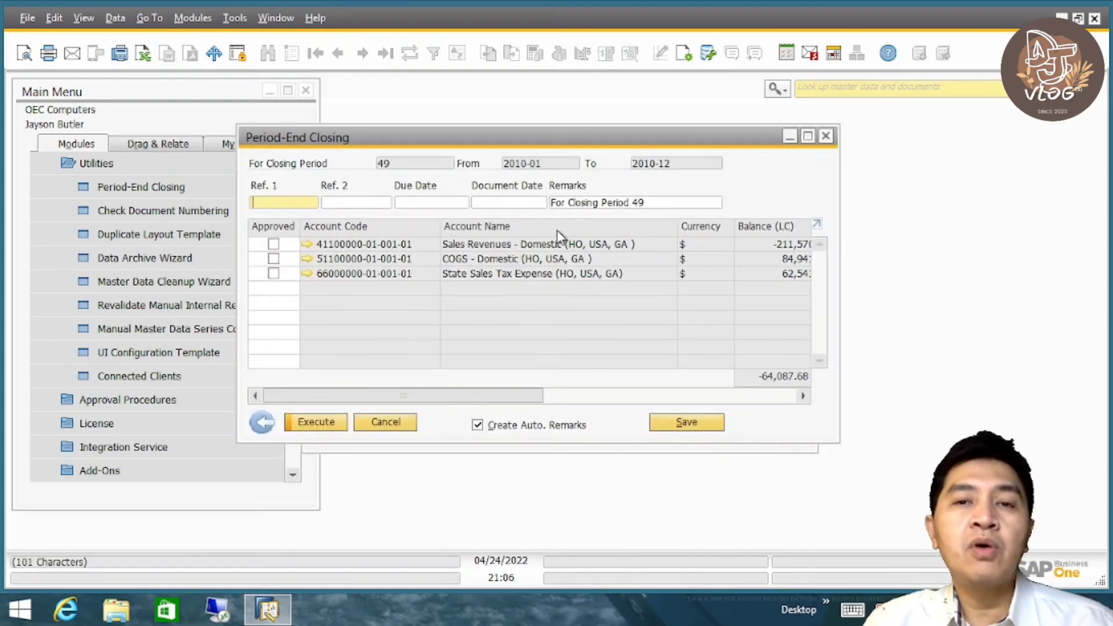
pyautogui.click(807, 137)
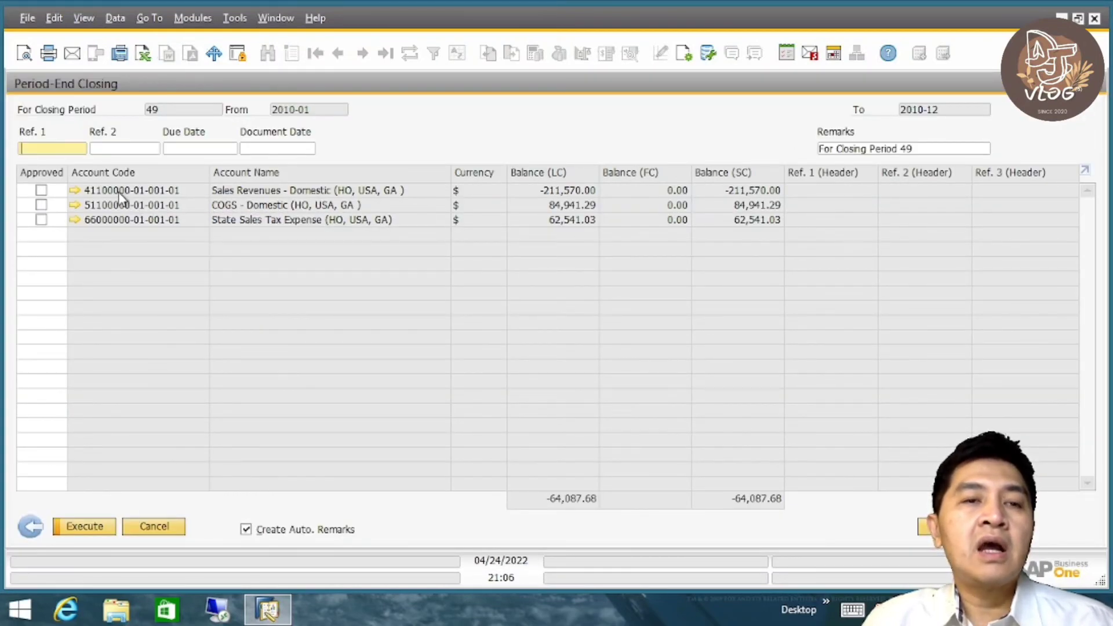
# - Inspect the Sales Revenues - Domestic account and its balance transactions, and return to the closing list
pyautogui.moveTo(110, 195)
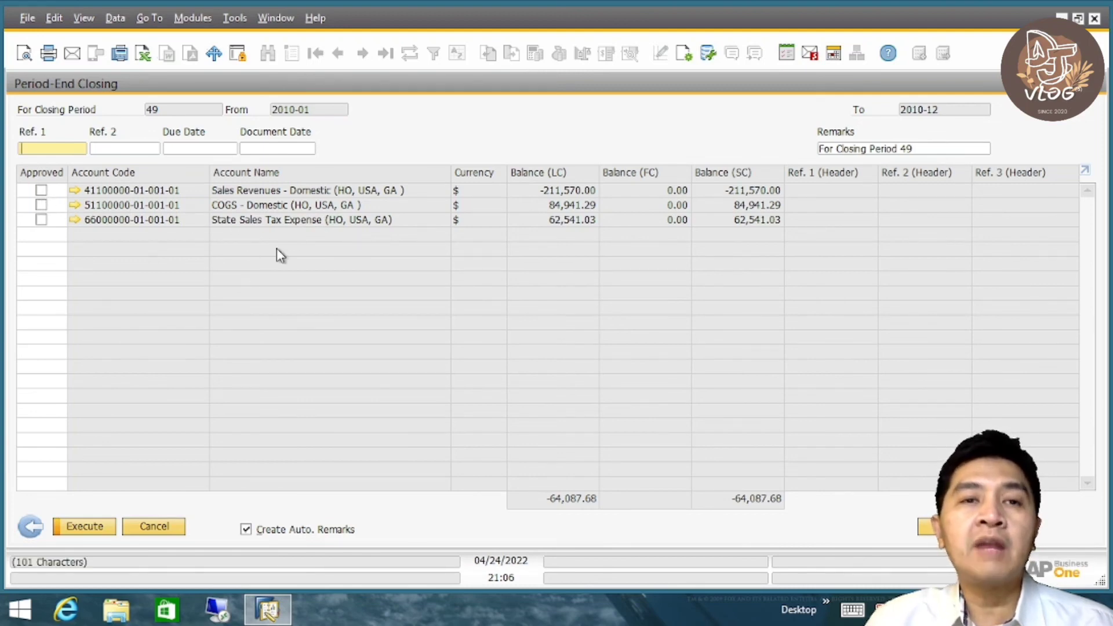
pyautogui.moveTo(168, 225)
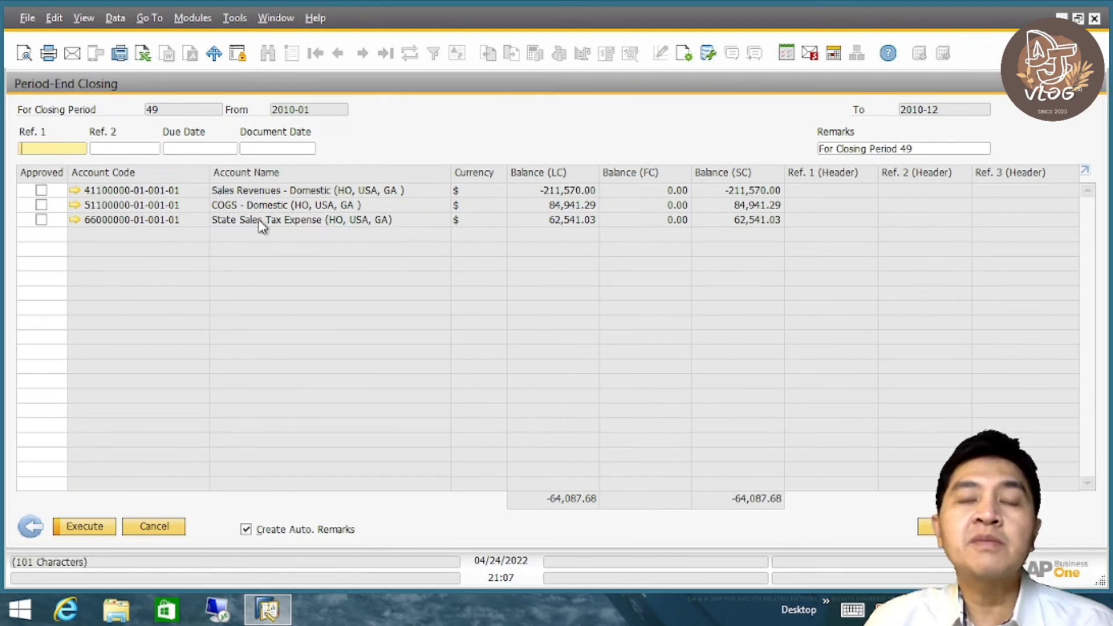
pyautogui.click(76, 192)
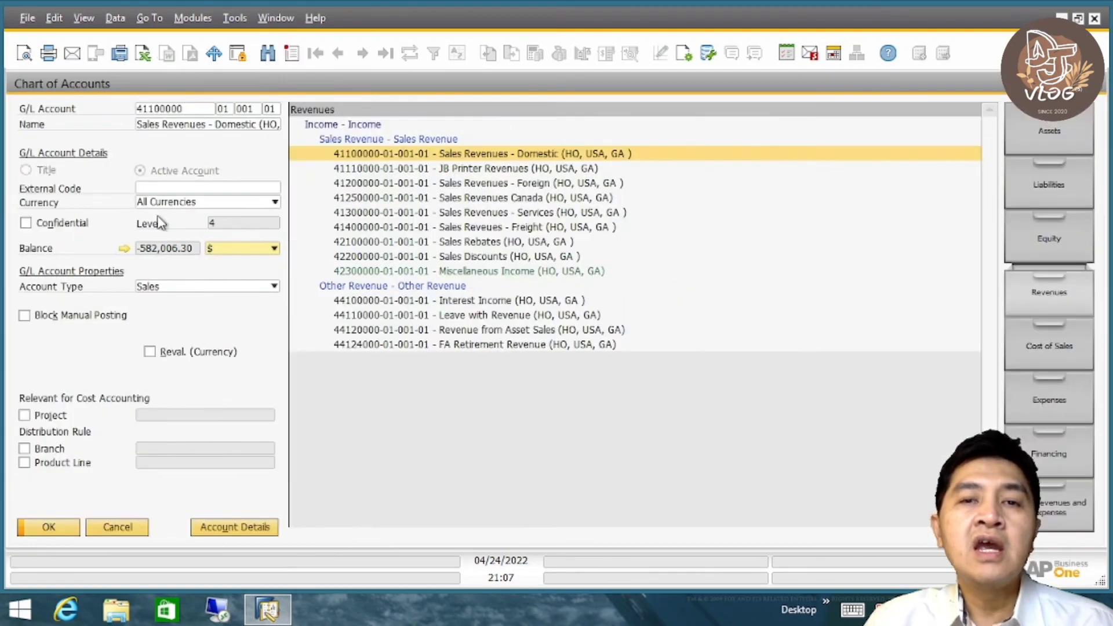
pyautogui.click(124, 249)
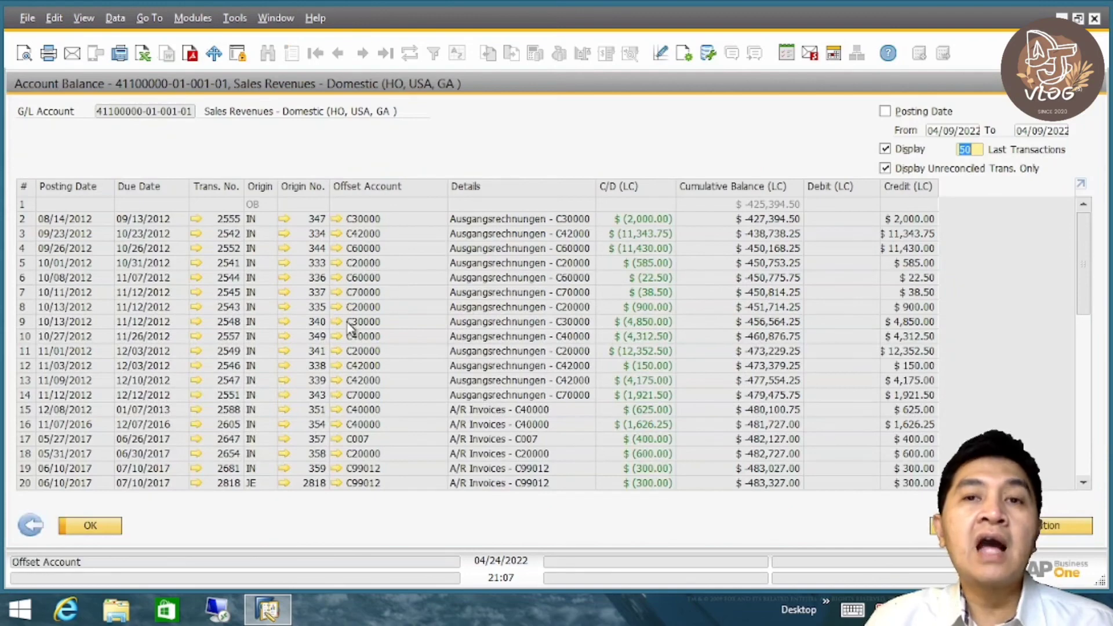
pyautogui.click(1095, 84)
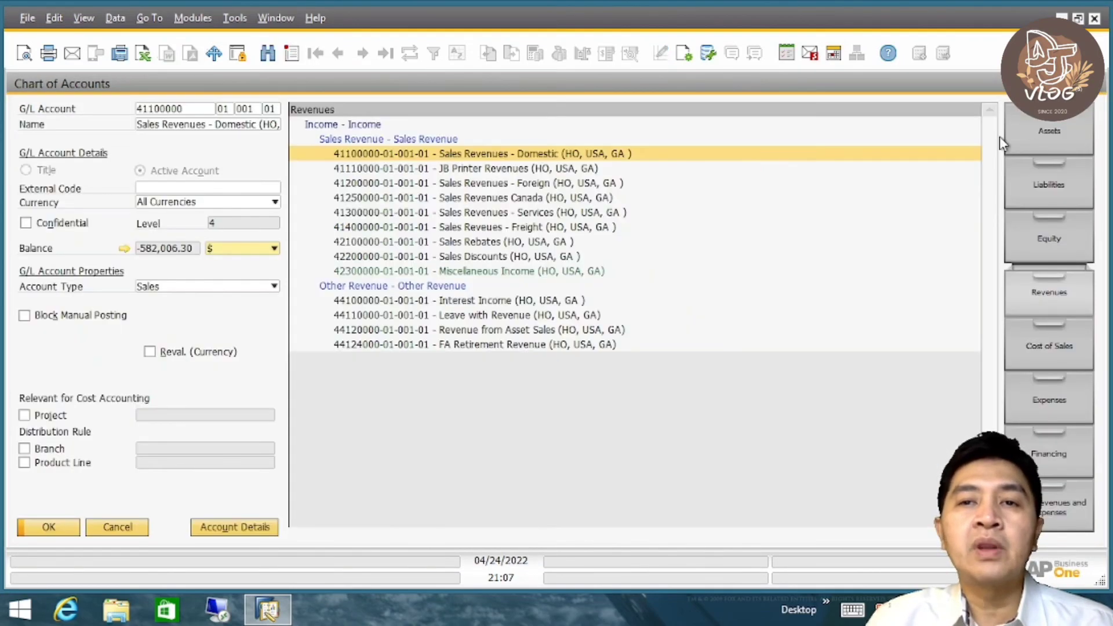
pyautogui.click(132, 528)
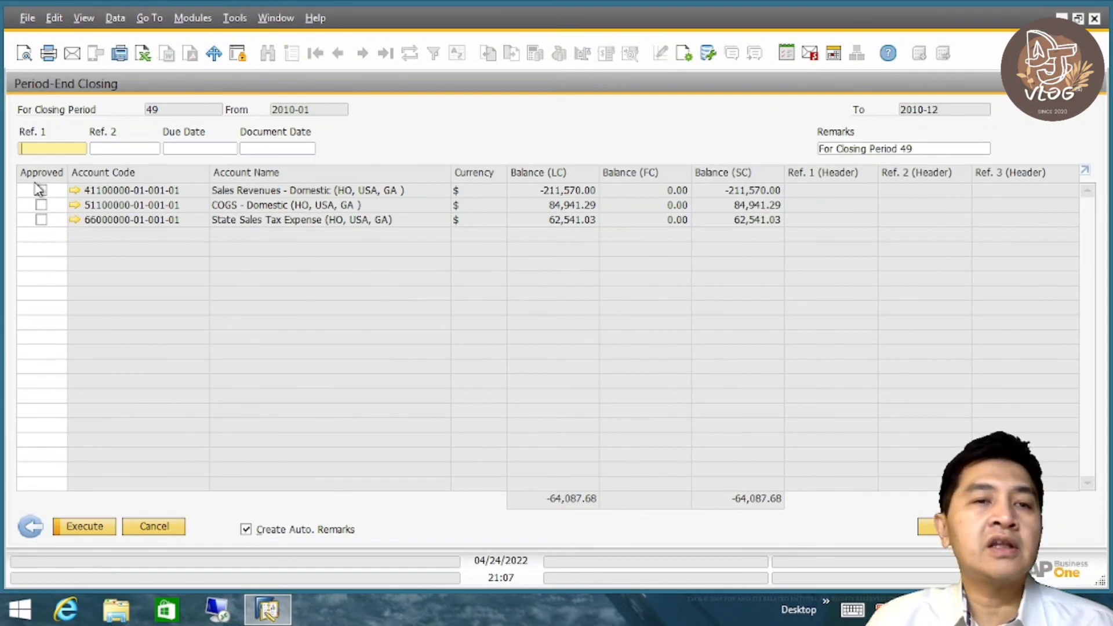
# - Approve all three listed accounts and execute the closing with due date and document date 12/31/2010
pyautogui.click(41, 190)
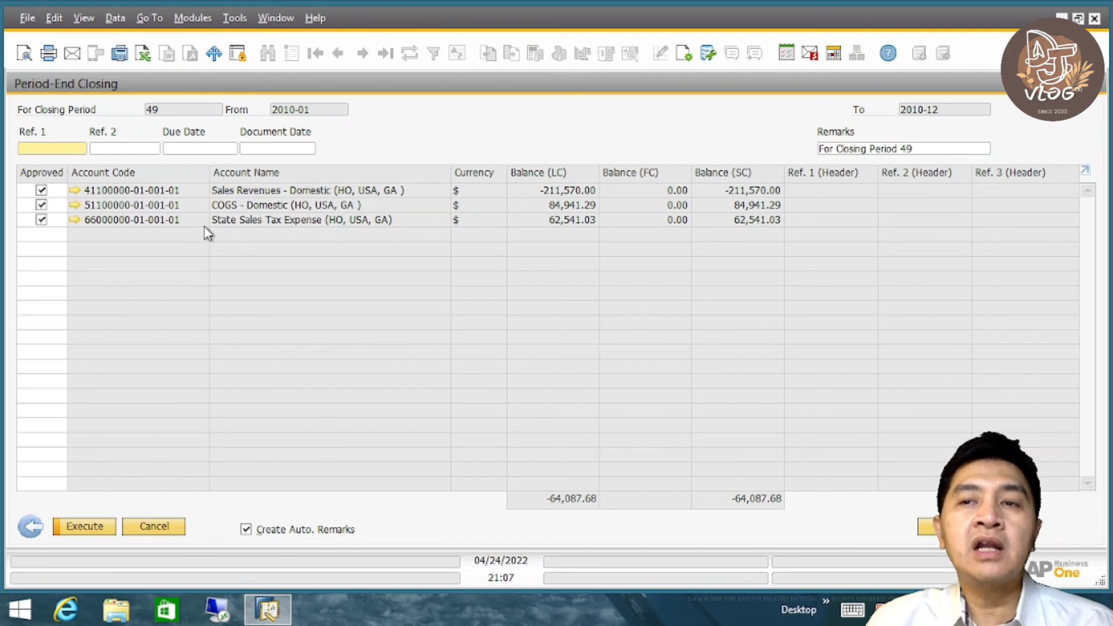
pyautogui.click(89, 525)
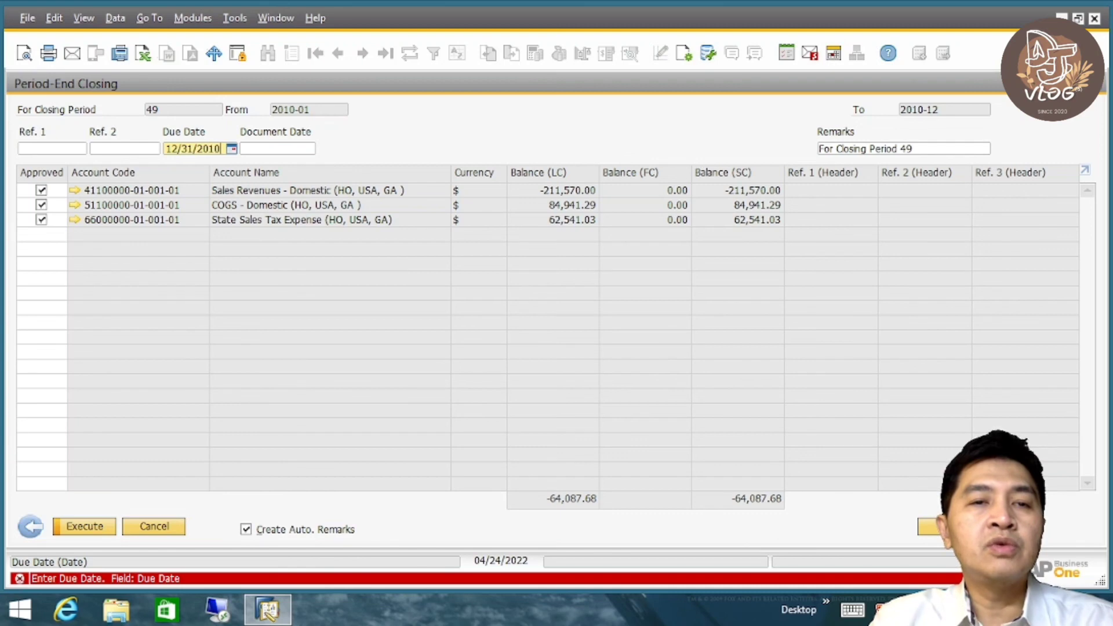
pyautogui.press('Tab')
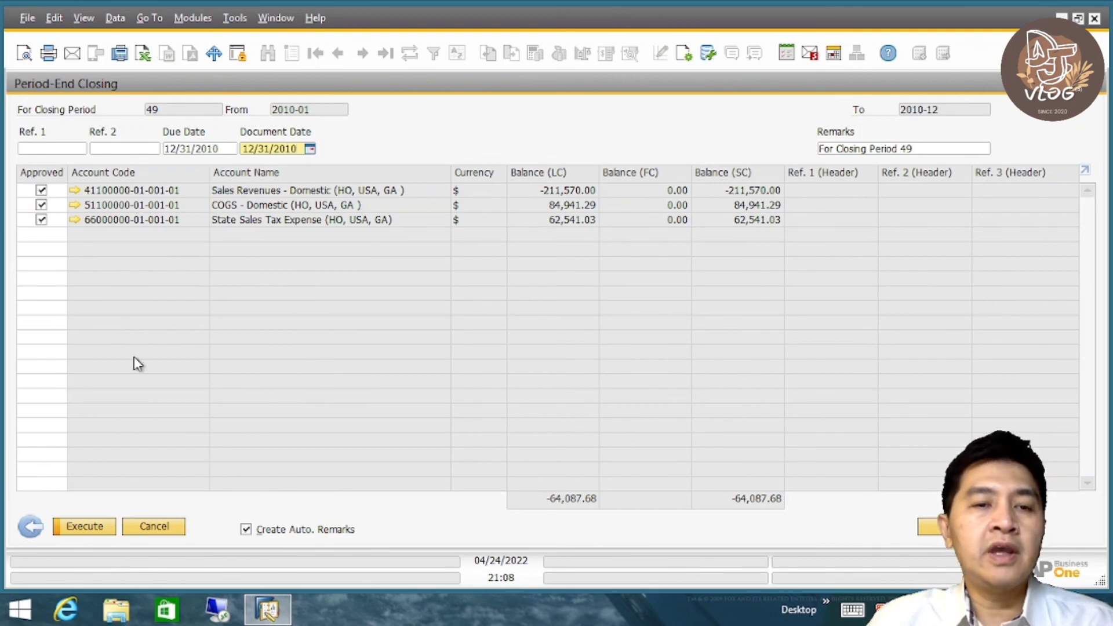
pyautogui.click(85, 527)
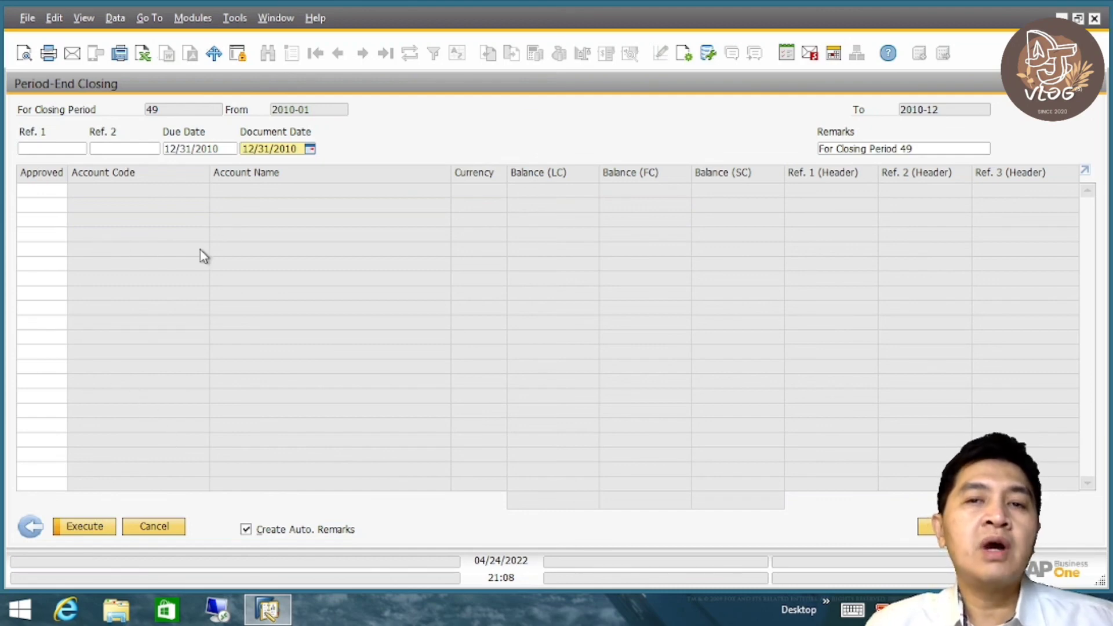
# - Close both Period-End Closing windows and collapse the Utilities folder
pyautogui.click(154, 528)
pyautogui.click(415, 435)
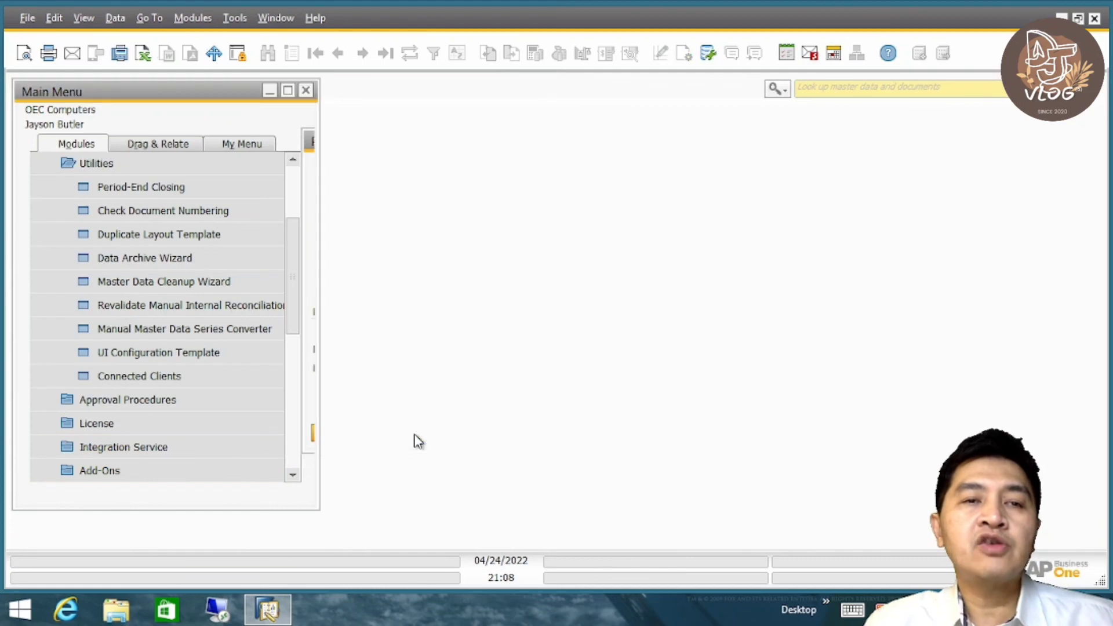
pyautogui.moveTo(292, 216); pyautogui.dragTo(298, 184)
pyautogui.click(142, 302)
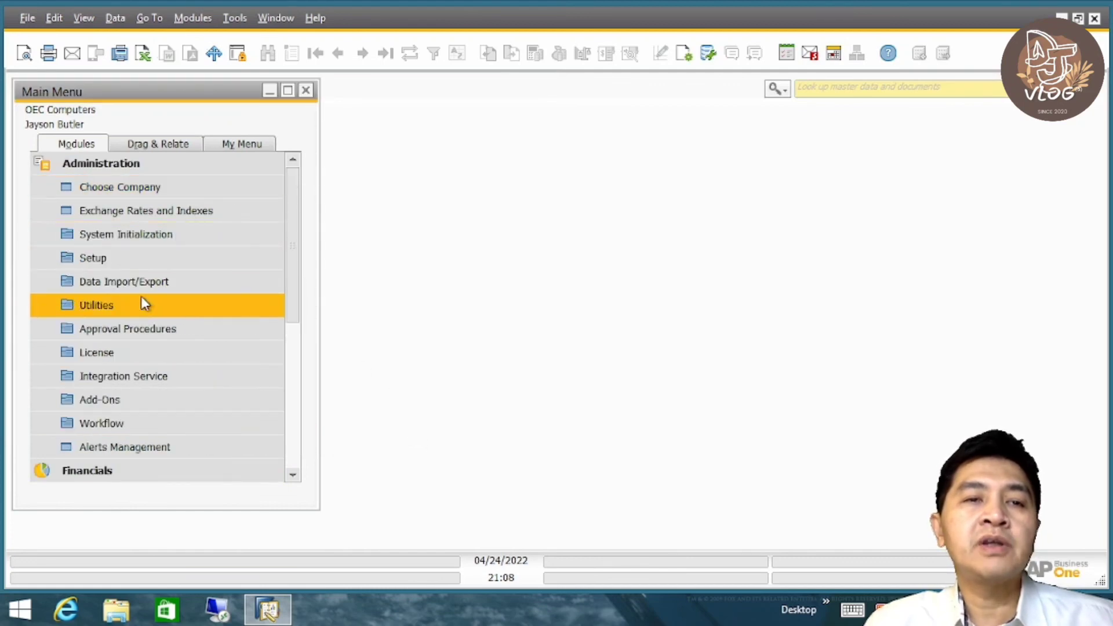
# - Collapse the Administration module, open Journal Entry under Financials, and display the last posted entry
pyautogui.click(149, 166)
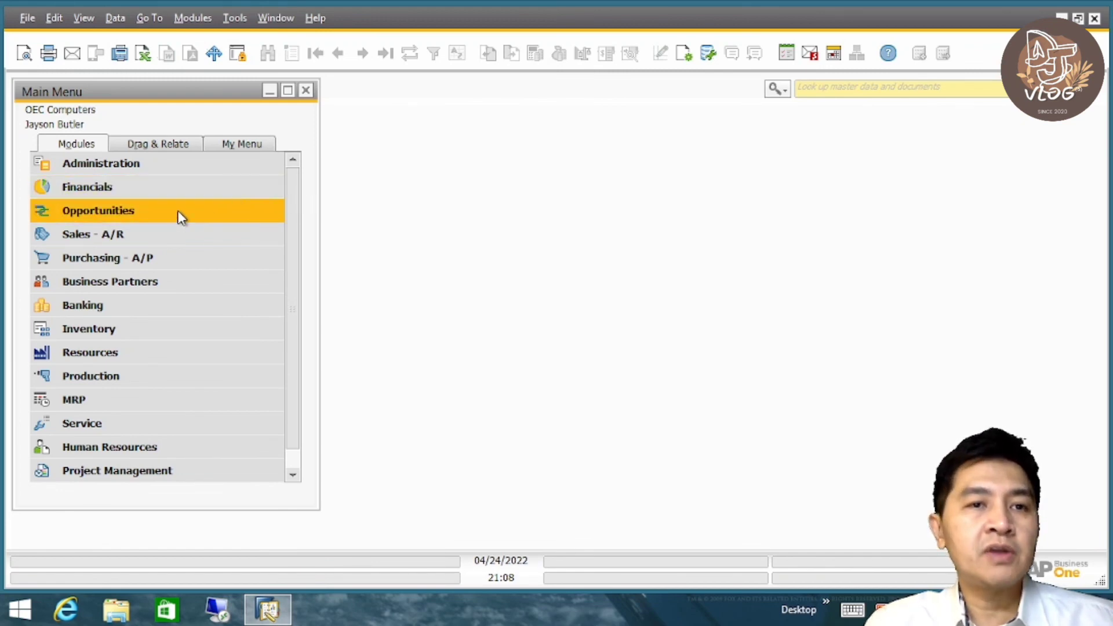
pyautogui.click(174, 190)
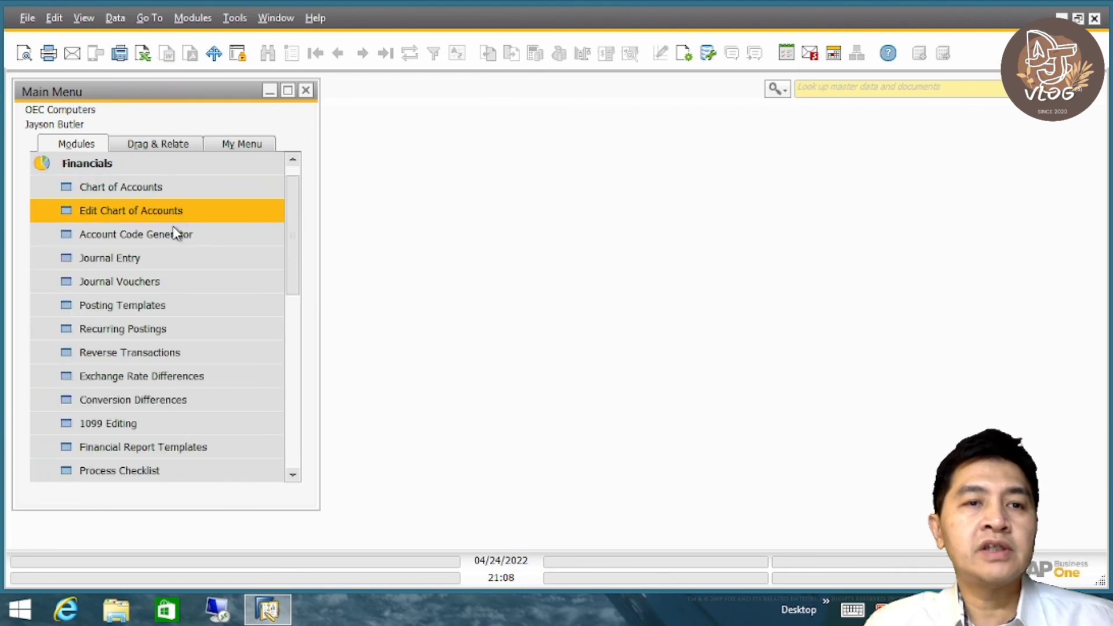
pyautogui.click(175, 263)
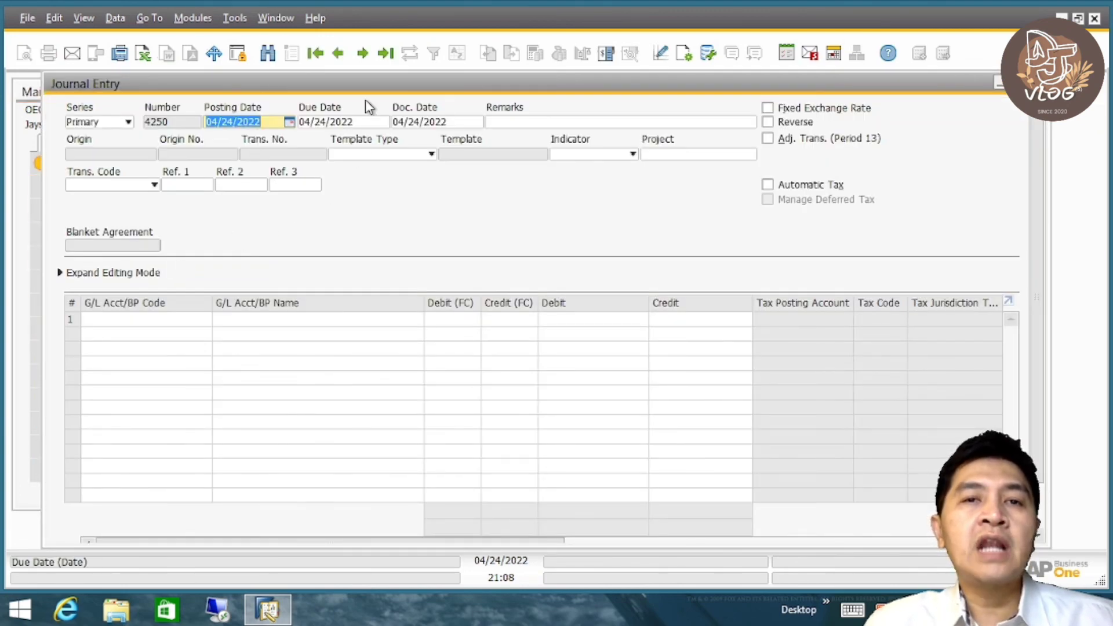
pyautogui.click(385, 55)
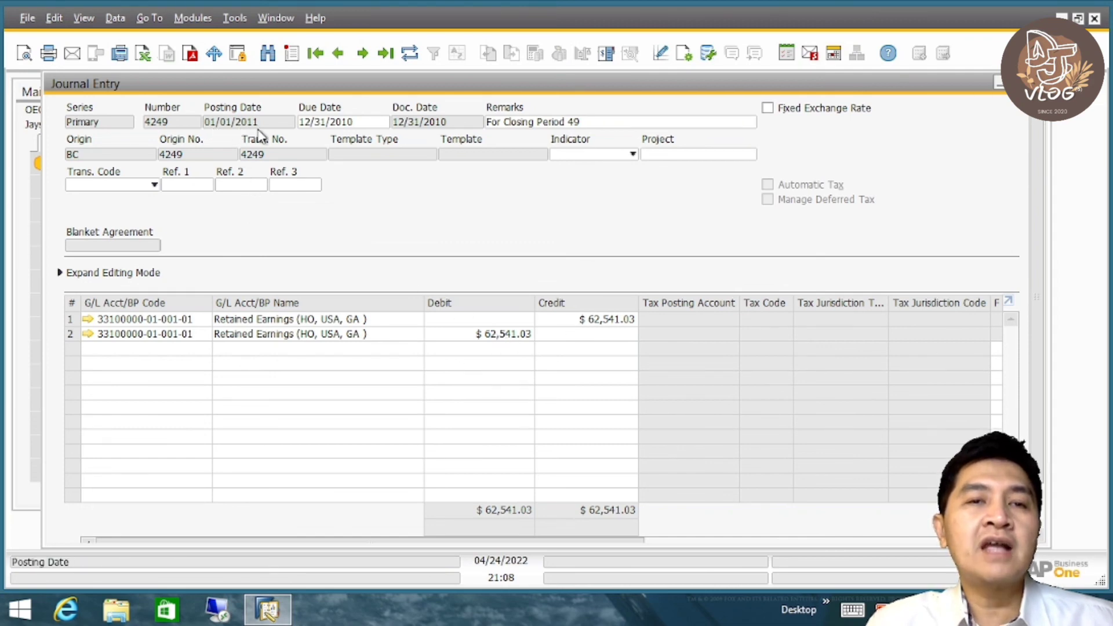
# - Examine the preceding period-end closing entries one by one, back to the recurring payroll posting, and close the Journal Entry window
pyautogui.click(339, 58)
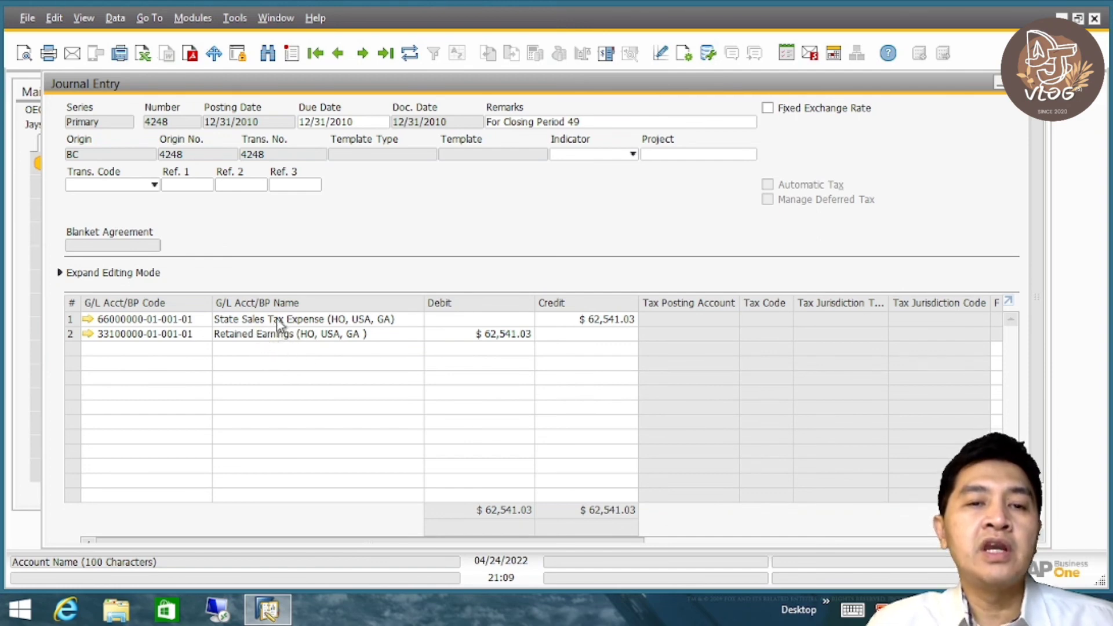
pyautogui.click(339, 55)
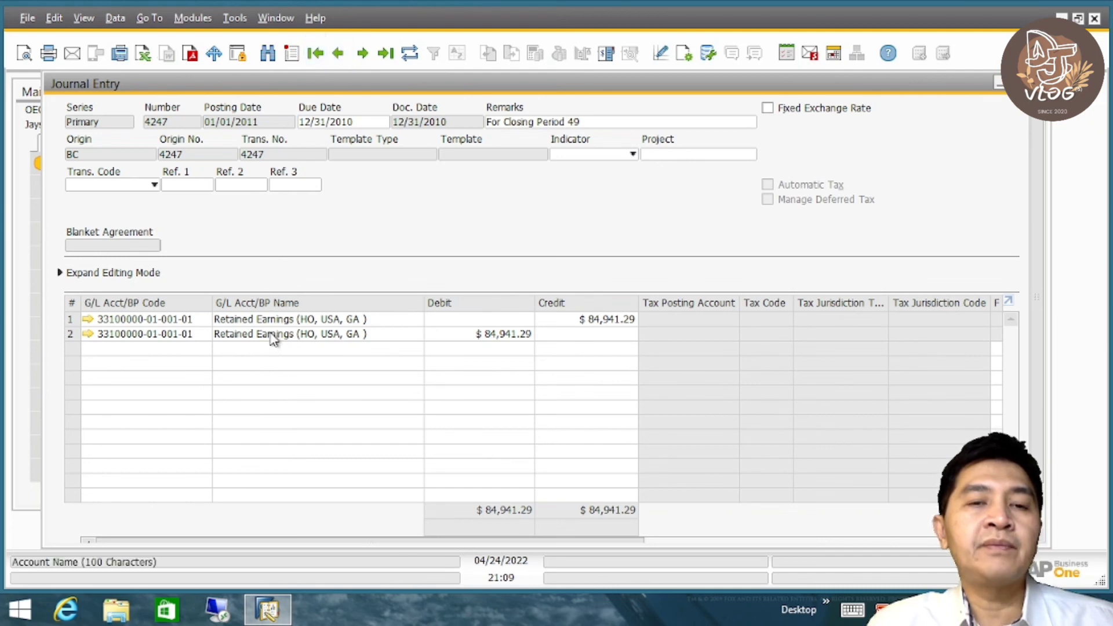
pyautogui.click(336, 56)
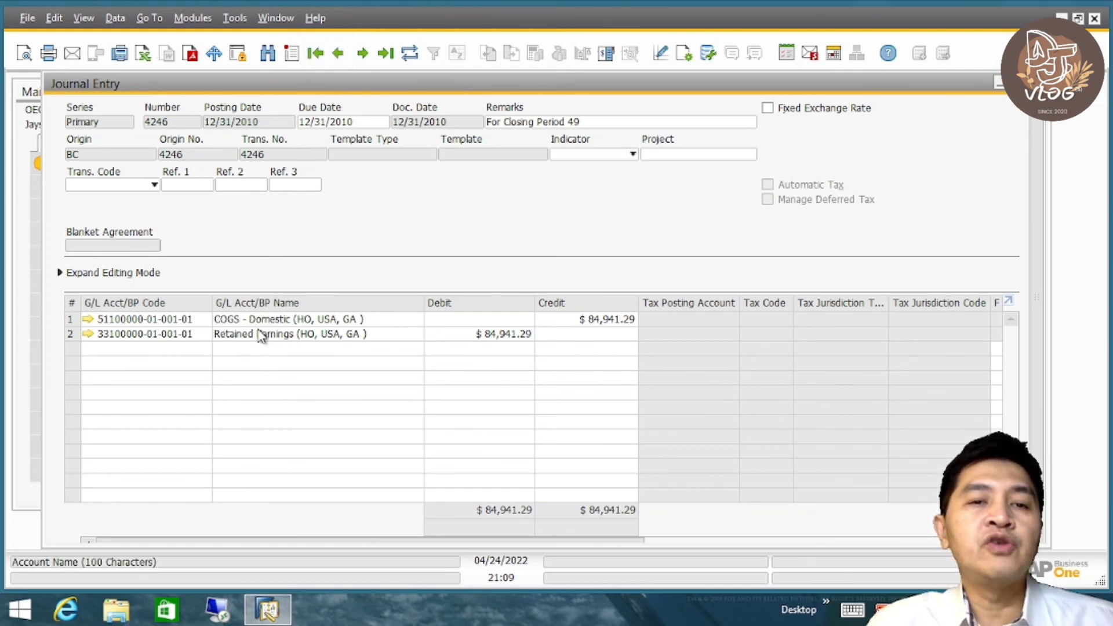
pyautogui.click(340, 58)
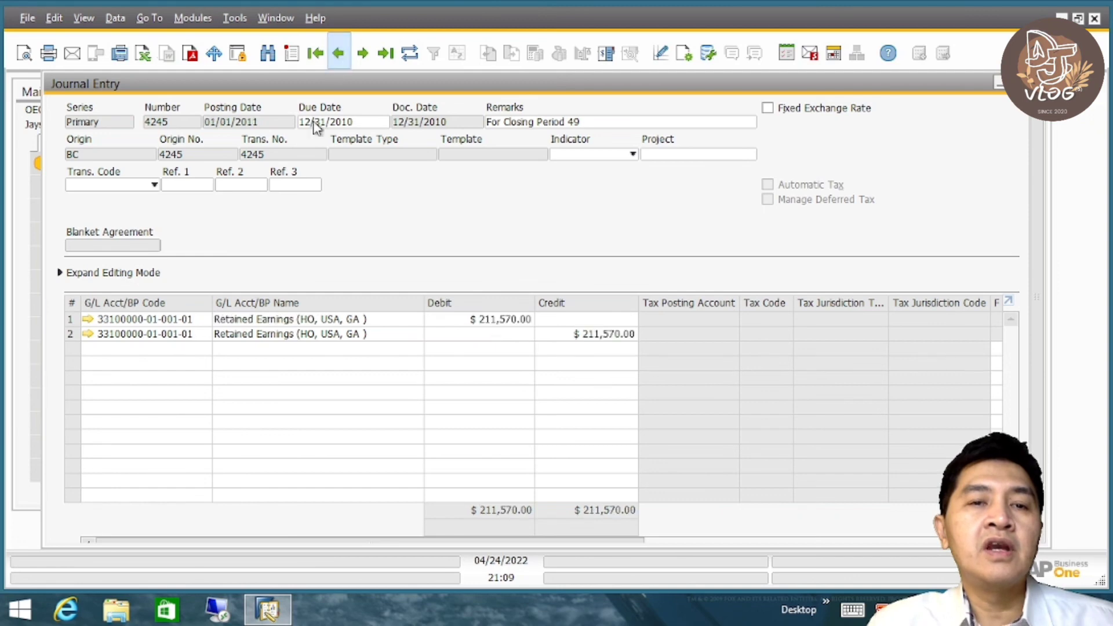
pyautogui.click(338, 61)
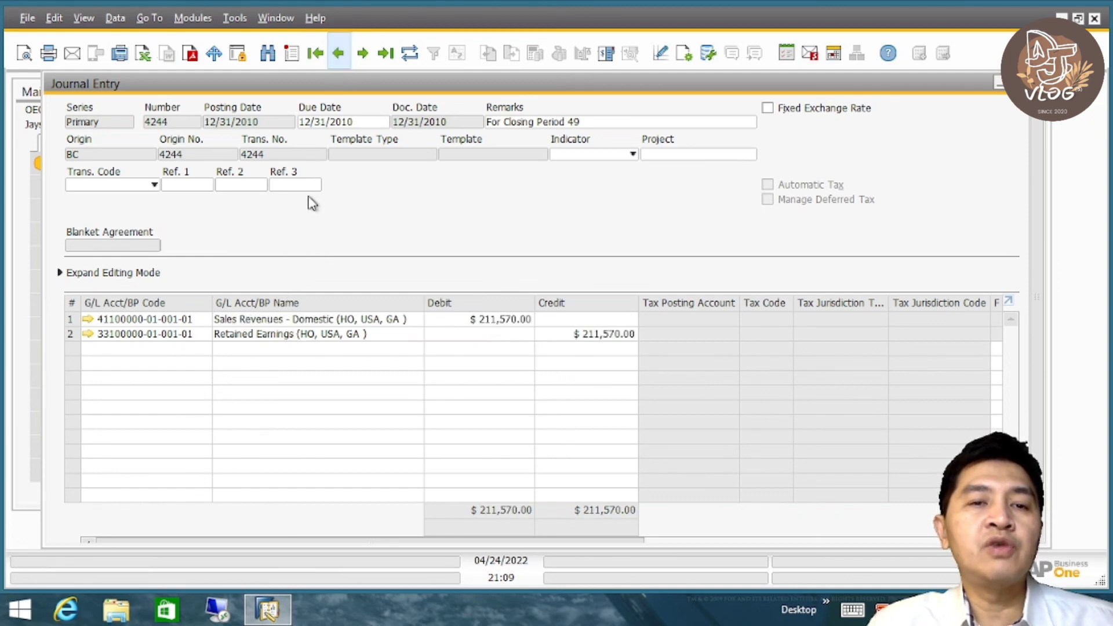
pyautogui.click(339, 56)
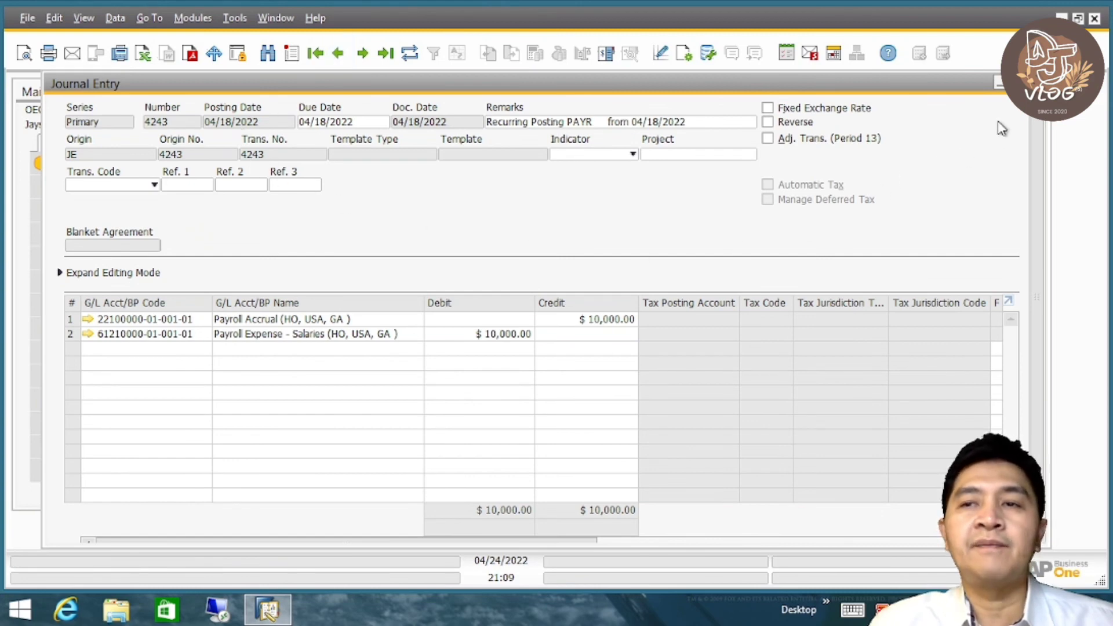
pyautogui.click(1036, 83)
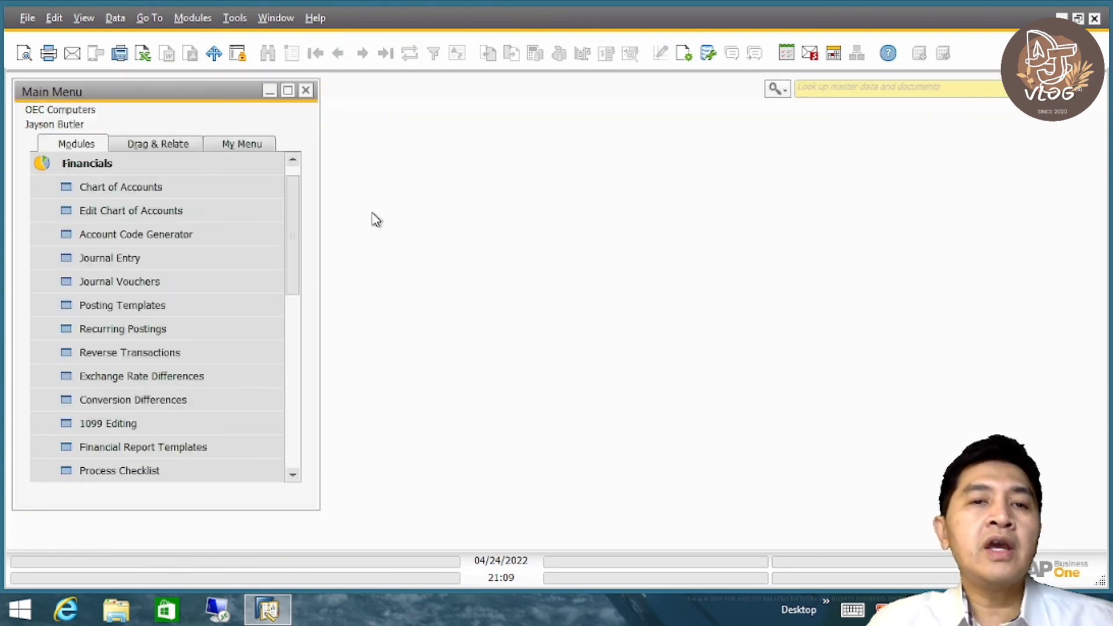
# - Collapse the Financials module and open Posting Periods under Administration's System Initialization
pyautogui.moveTo(296, 199); pyautogui.dragTo(294, 181)
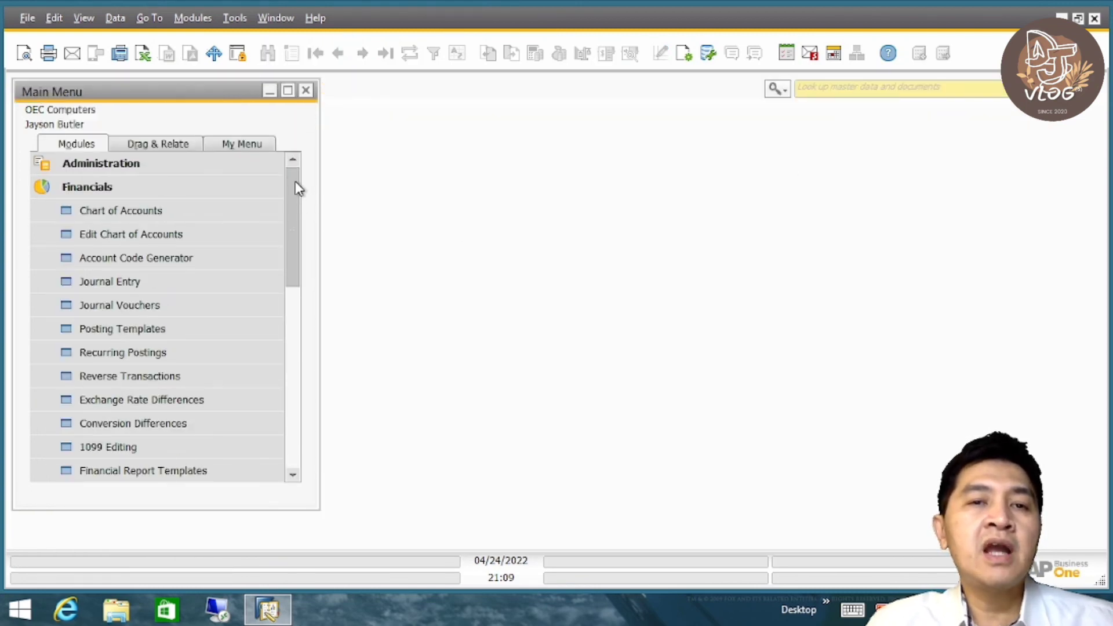
pyautogui.click(224, 183)
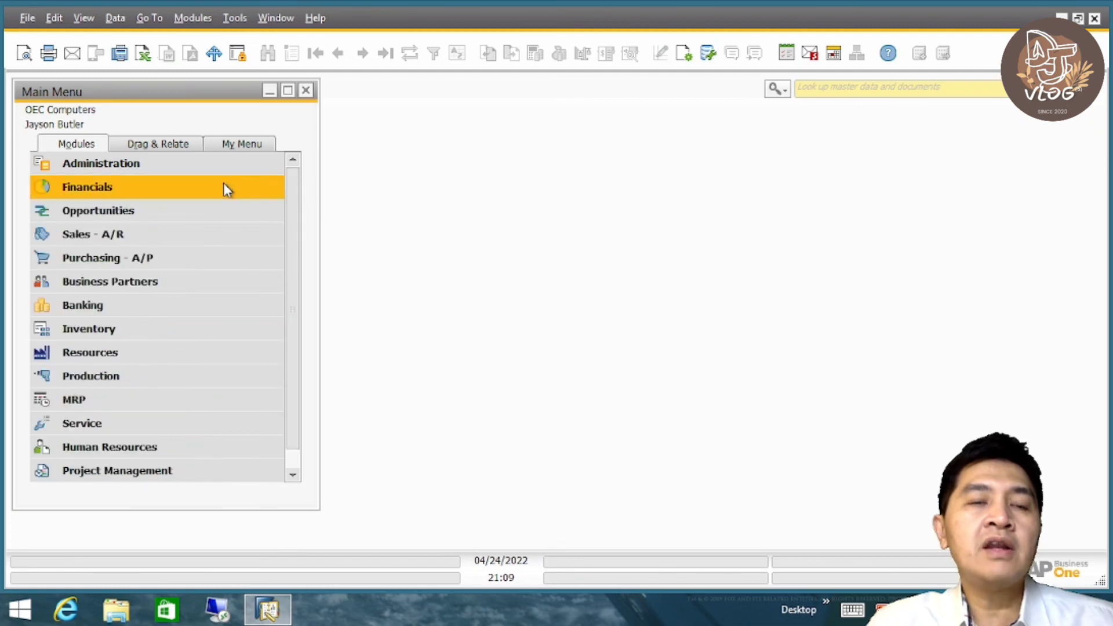
pyautogui.click(194, 172)
pyautogui.click(184, 239)
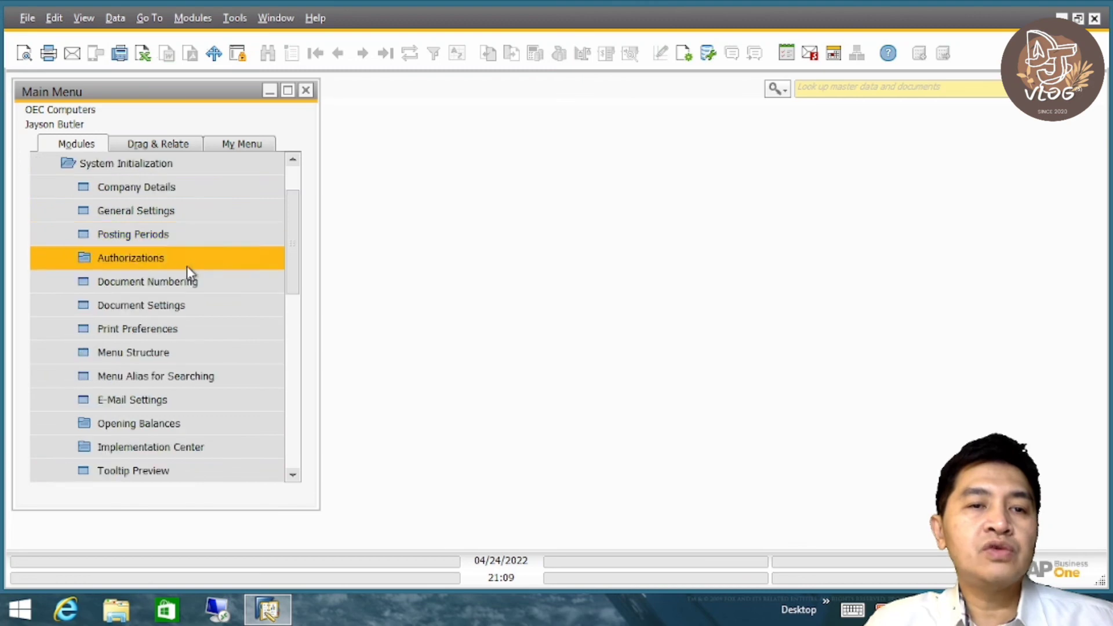
pyautogui.click(182, 239)
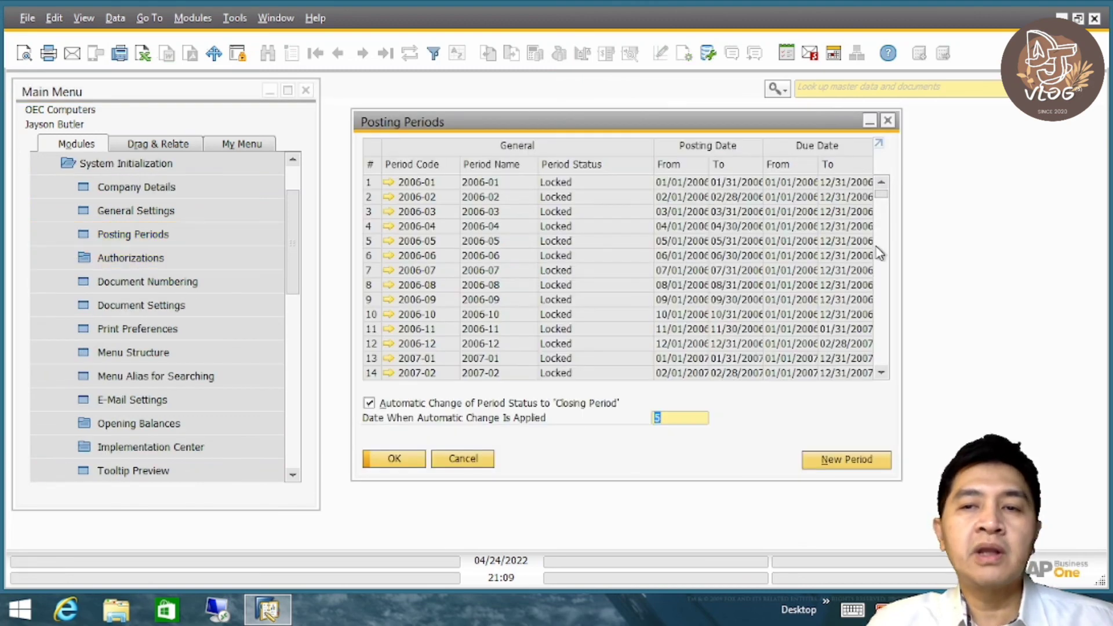
# - Find posting period 2010-01 in the list, set its period status to Locked, and save the change
pyautogui.scroll(-3, 883, 206)
pyautogui.scroll(-13, 883, 206)
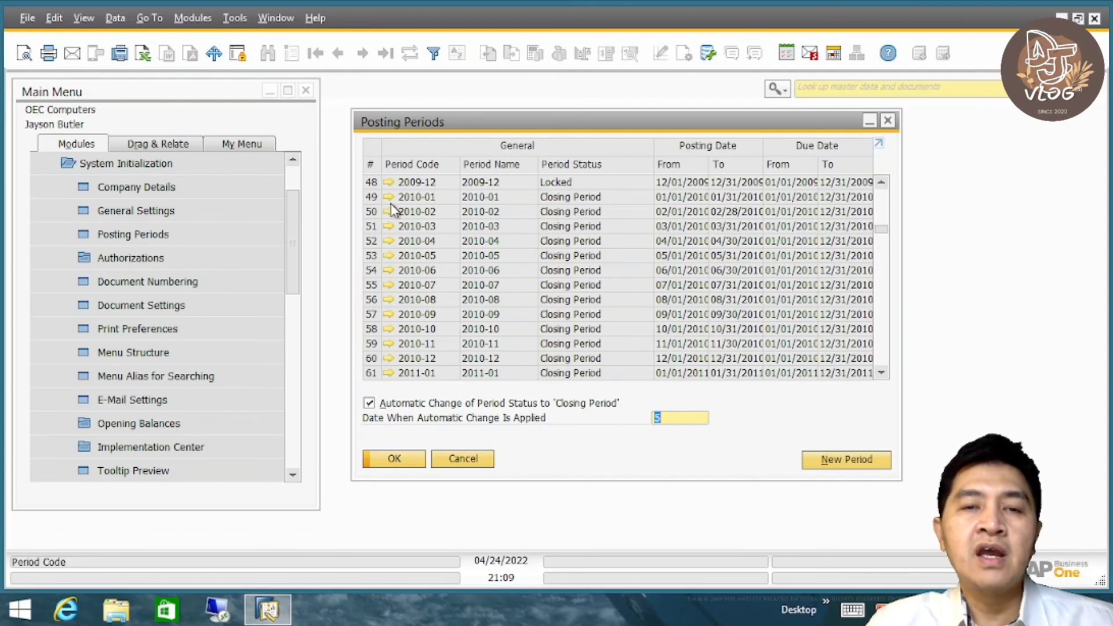
pyautogui.click(389, 198)
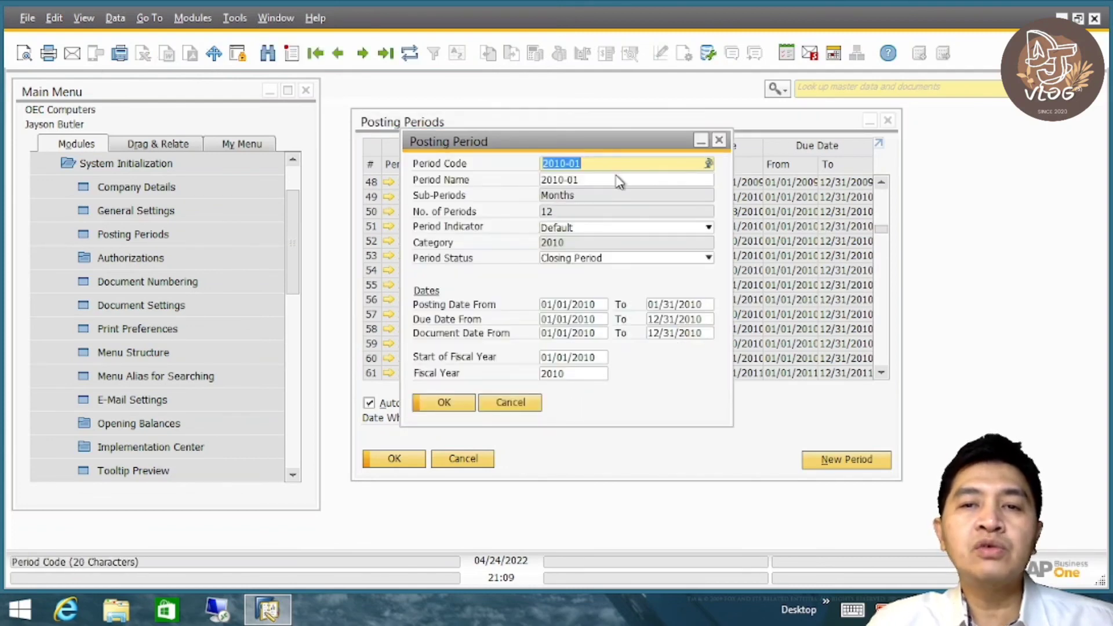
pyautogui.click(582, 259)
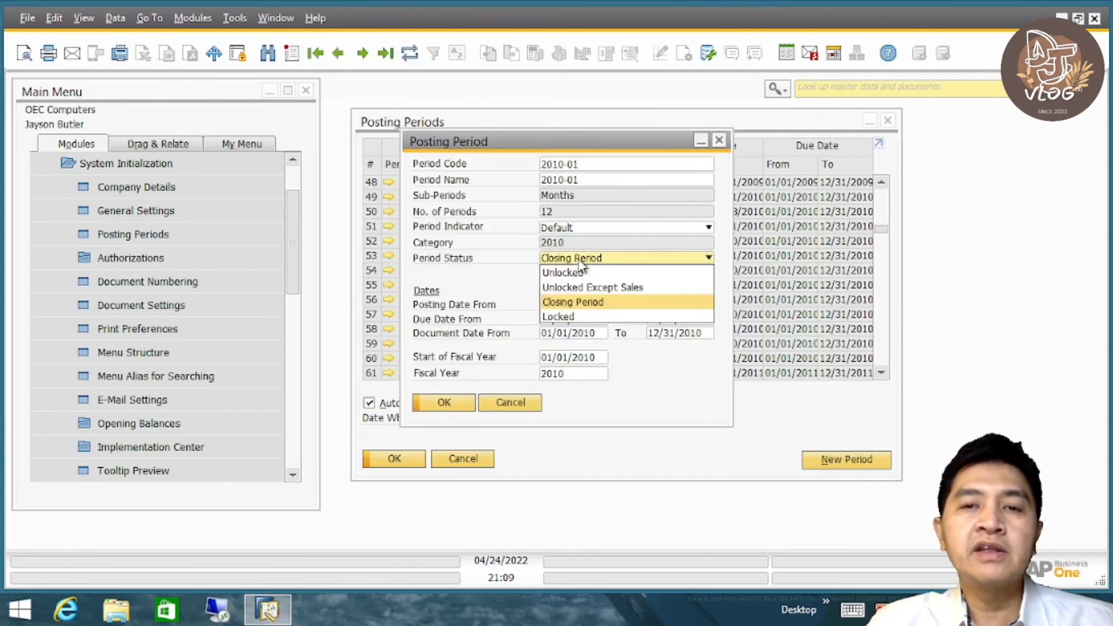
pyautogui.click(584, 316)
pyautogui.click(450, 401)
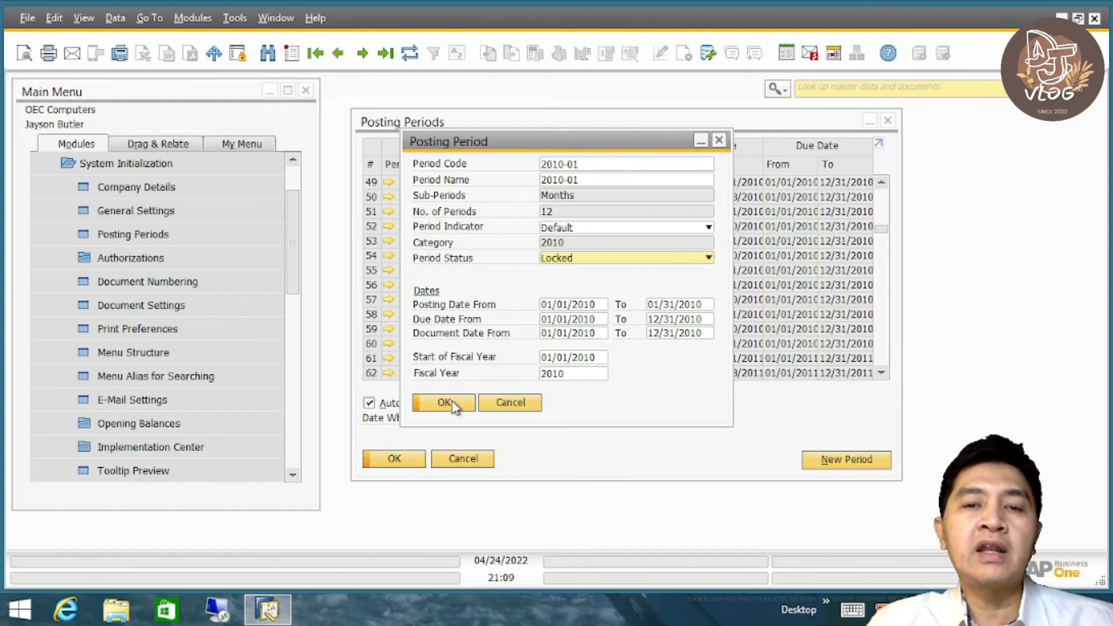
pyautogui.click(452, 401)
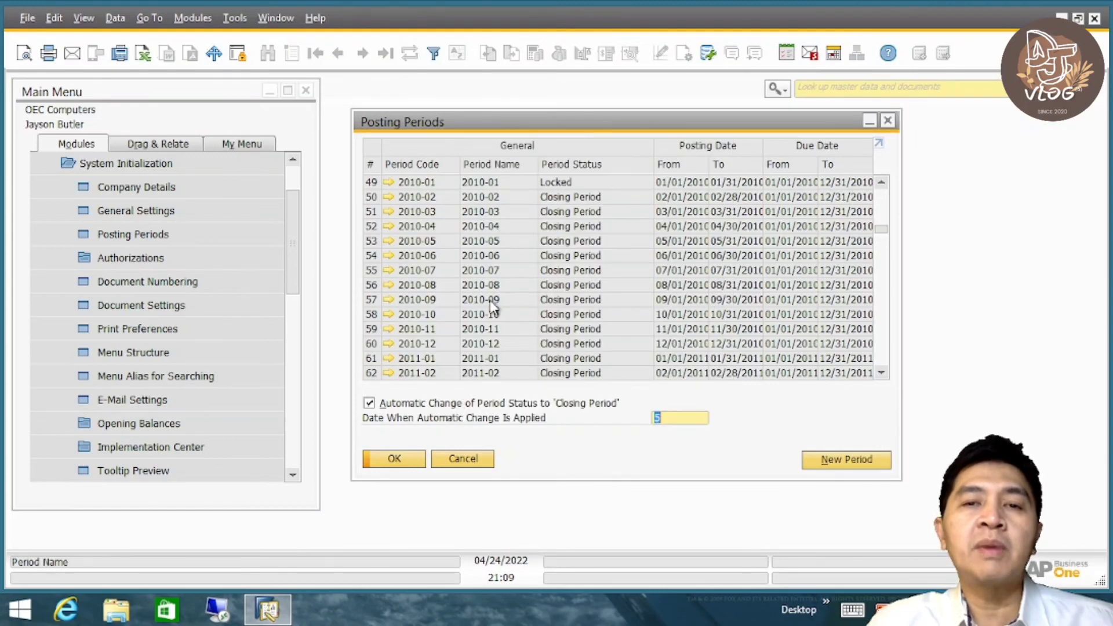
# - Set the period status of posting period 2010-02 to Locked and save it
pyautogui.click(388, 197)
pyautogui.click(566, 260)
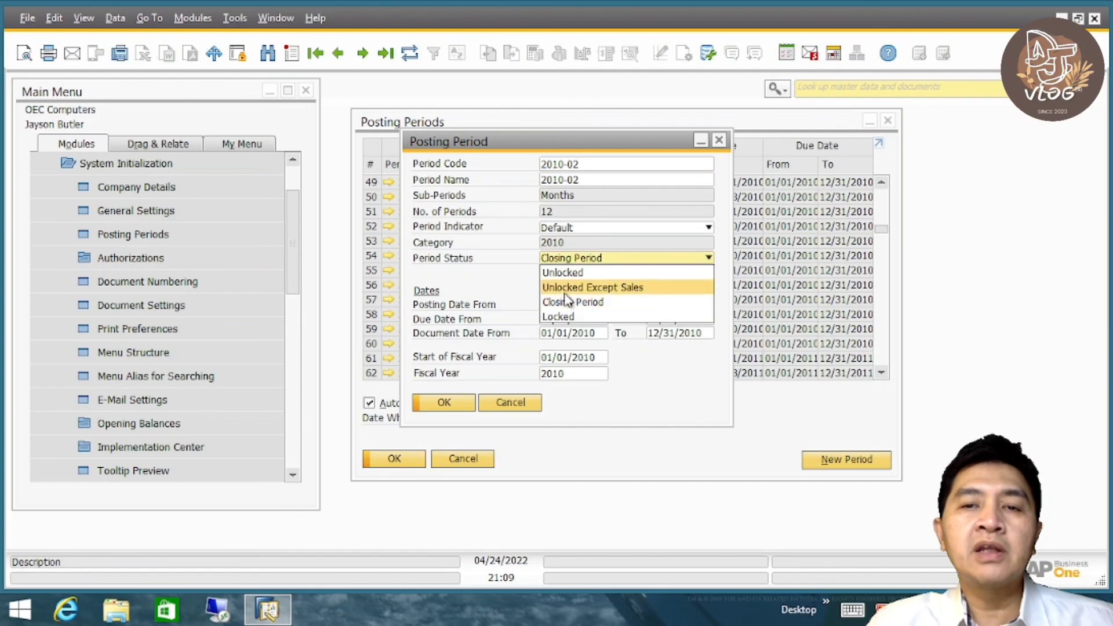
pyautogui.click(559, 316)
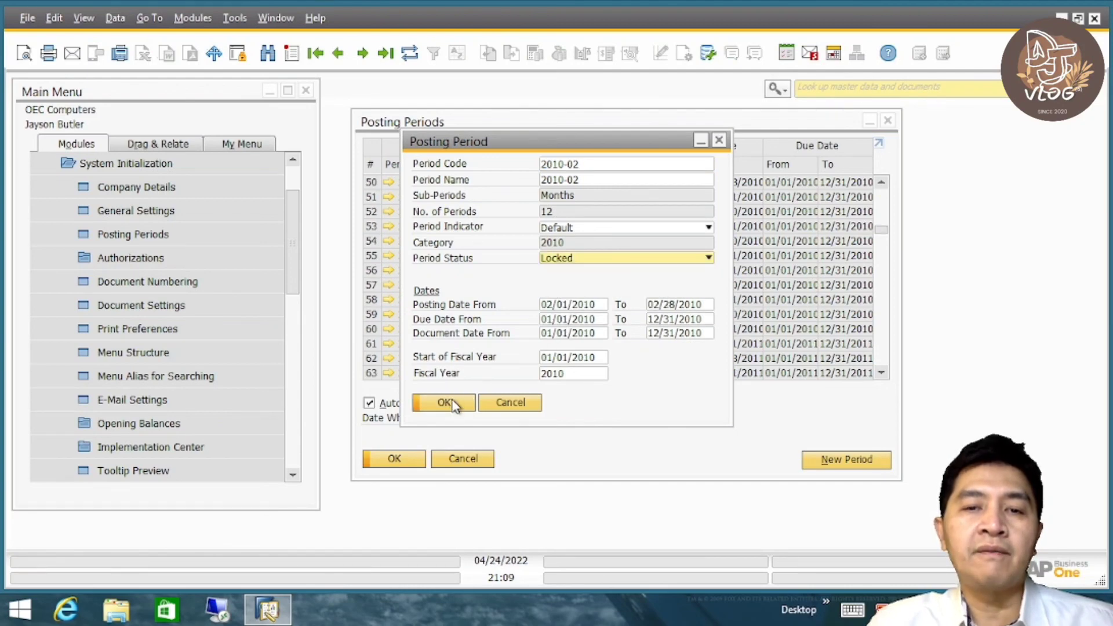
pyautogui.click(451, 406)
# - Change posting period 2010-03 to Locked status and save the update
pyautogui.click(389, 197)
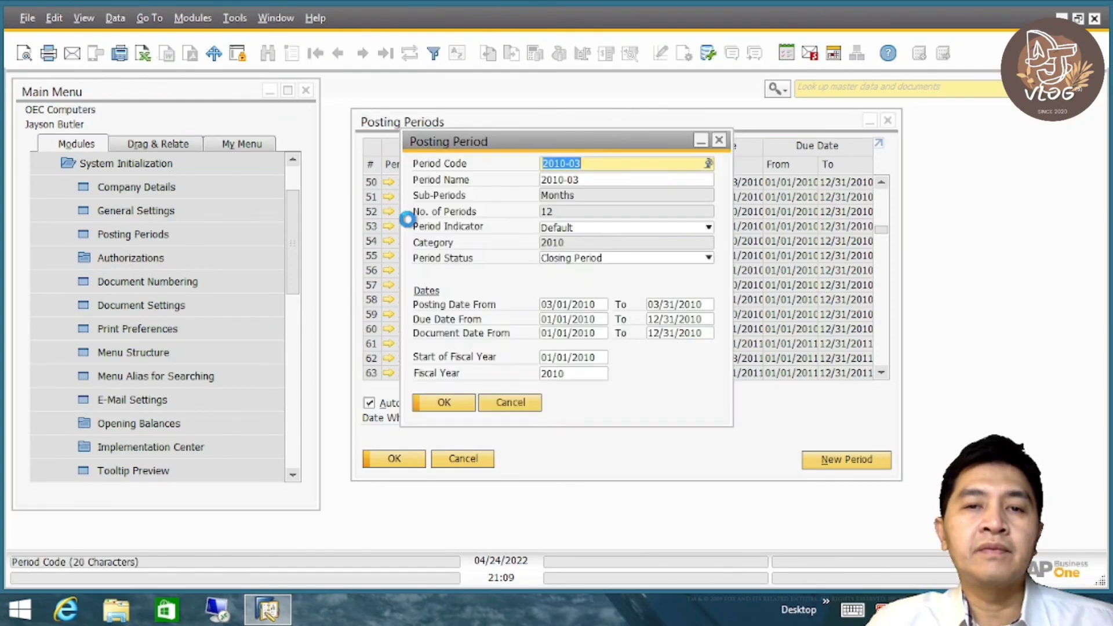
pyautogui.click(565, 258)
pyautogui.click(558, 316)
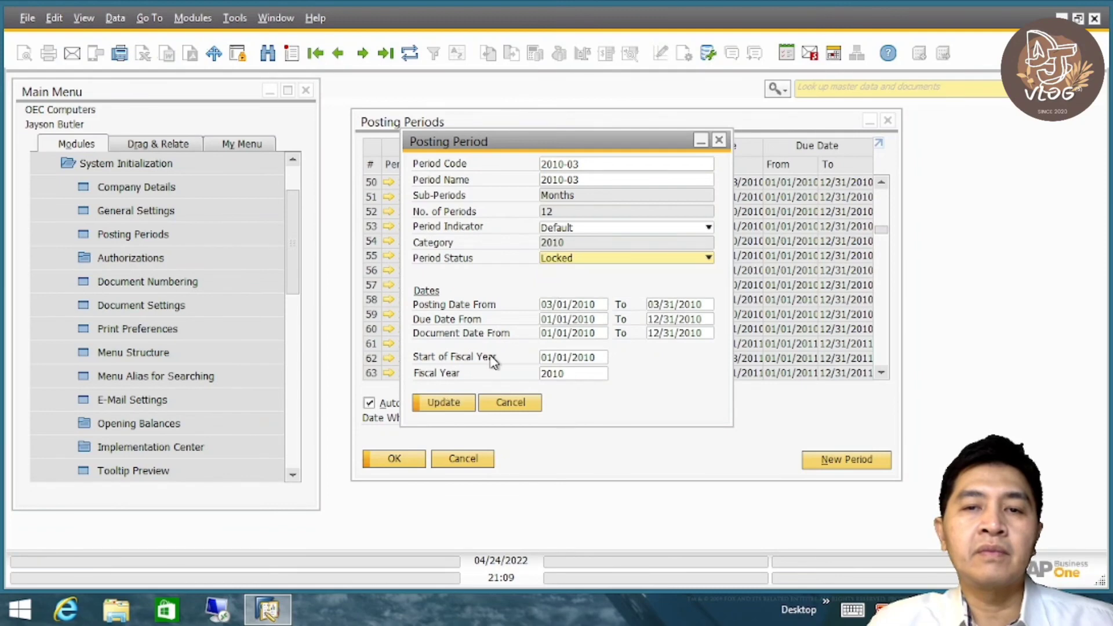
pyautogui.click(452, 403)
pyautogui.click(447, 402)
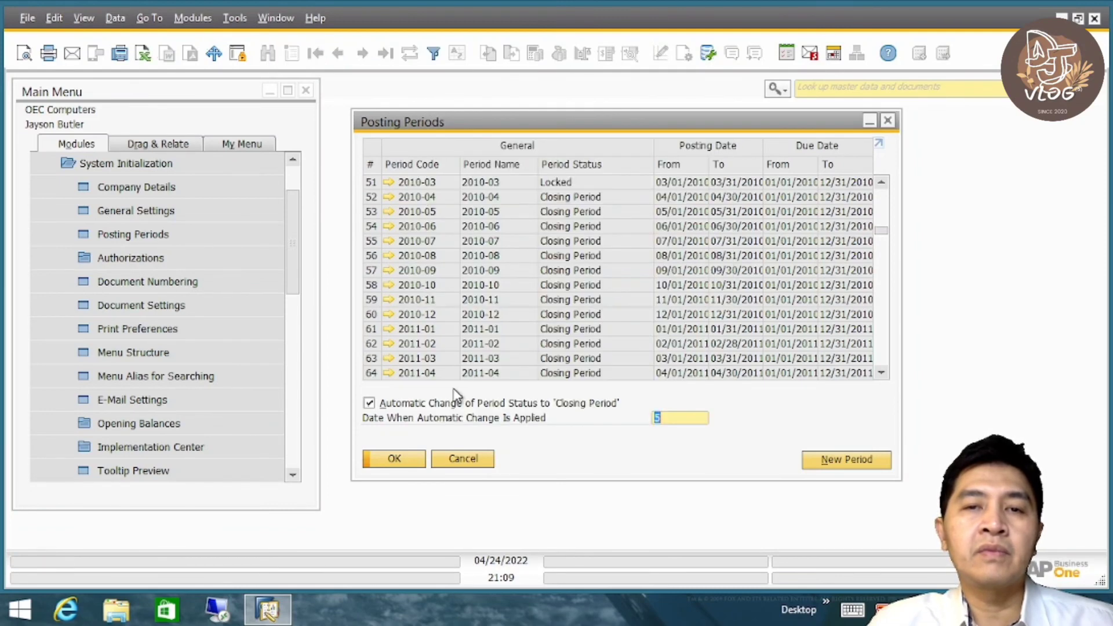
# - Lock posting period 2010-12, save the change, and shift the Posting Periods window slightly closer to the Main Menu
pyautogui.click(388, 314)
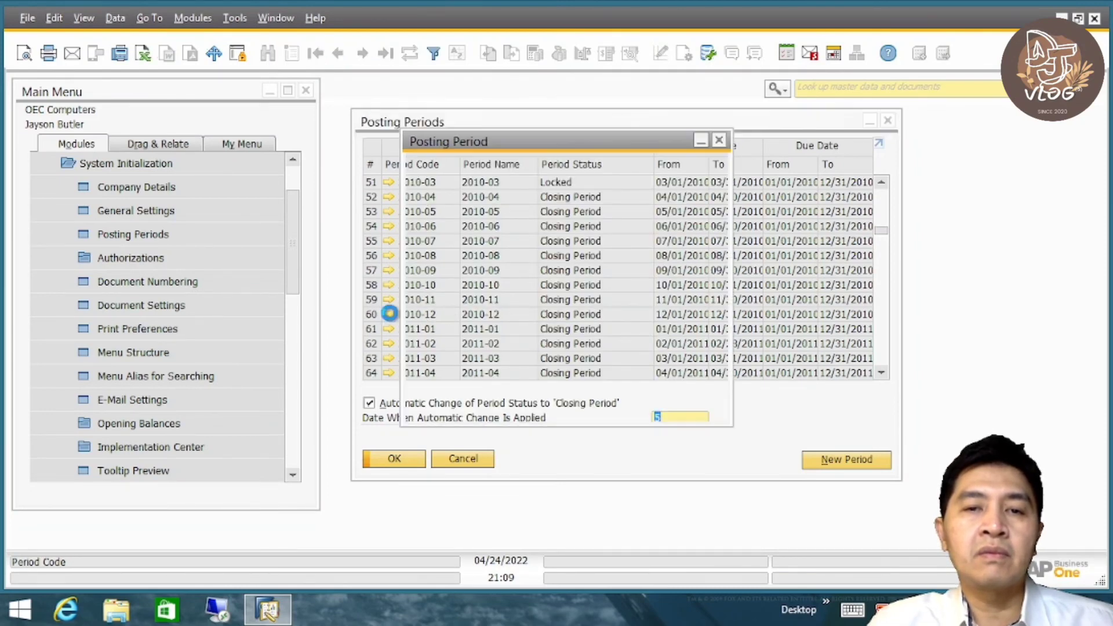
pyautogui.click(575, 259)
pyautogui.click(558, 318)
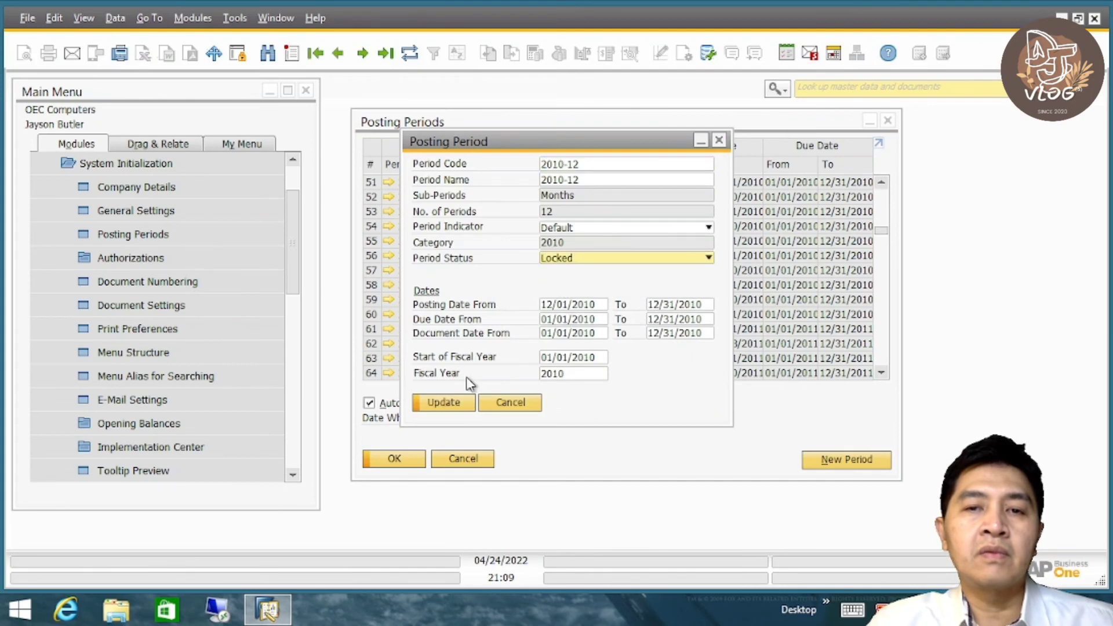
pyautogui.click(444, 403)
pyautogui.click(444, 404)
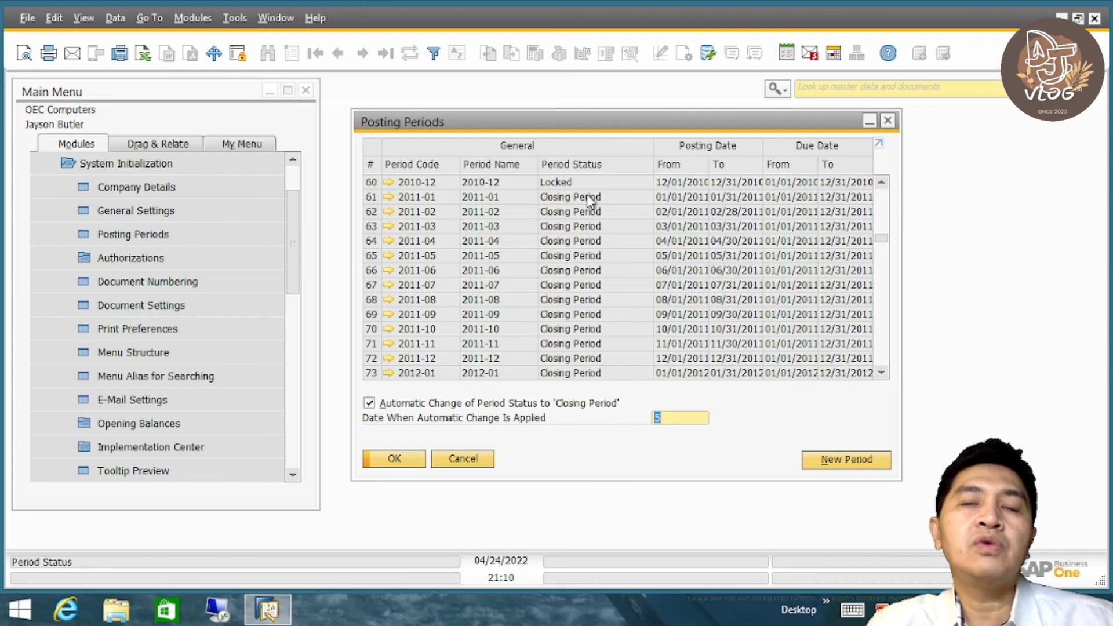
pyautogui.moveTo(584, 128); pyautogui.dragTo(547, 128)
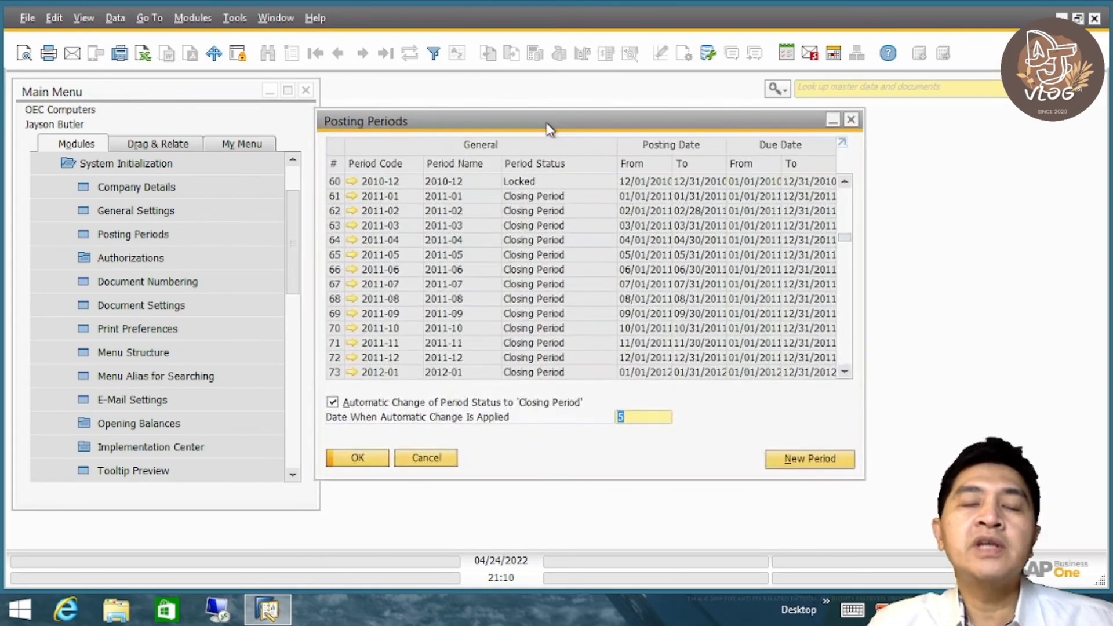